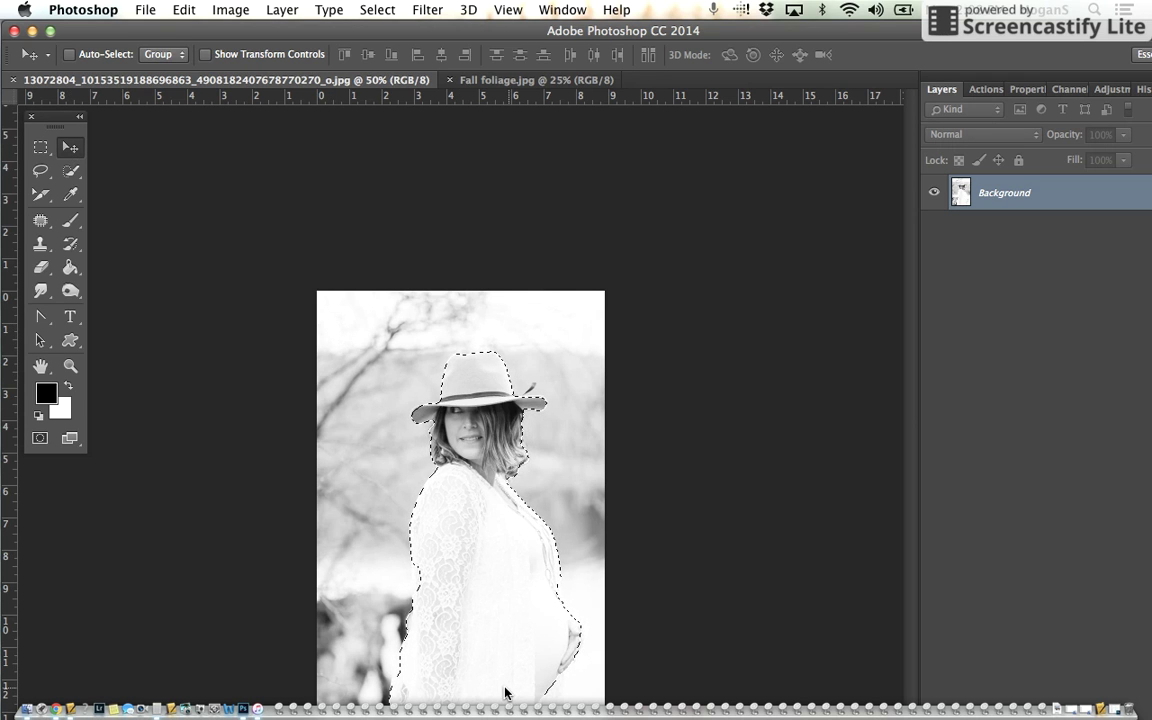
- Create a blank 8 × 10 inch, 300 ppi CMYK document from the U.S. Paper preset
left_click(134, 9)
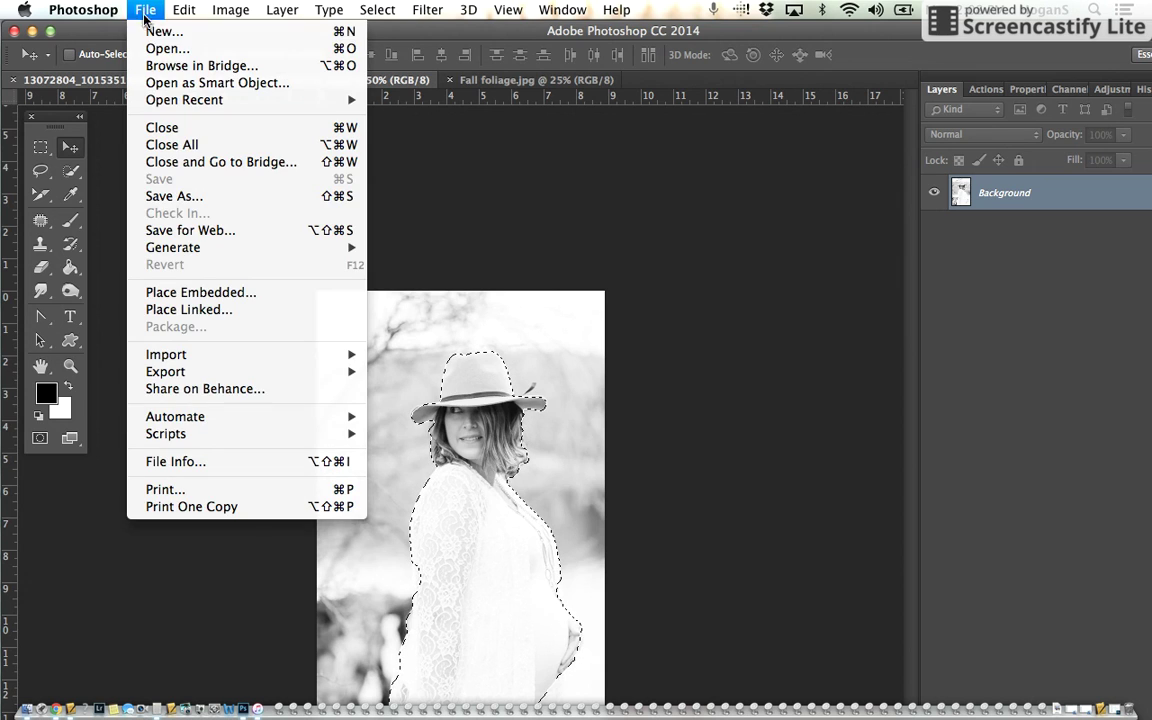
left_click(147, 33)
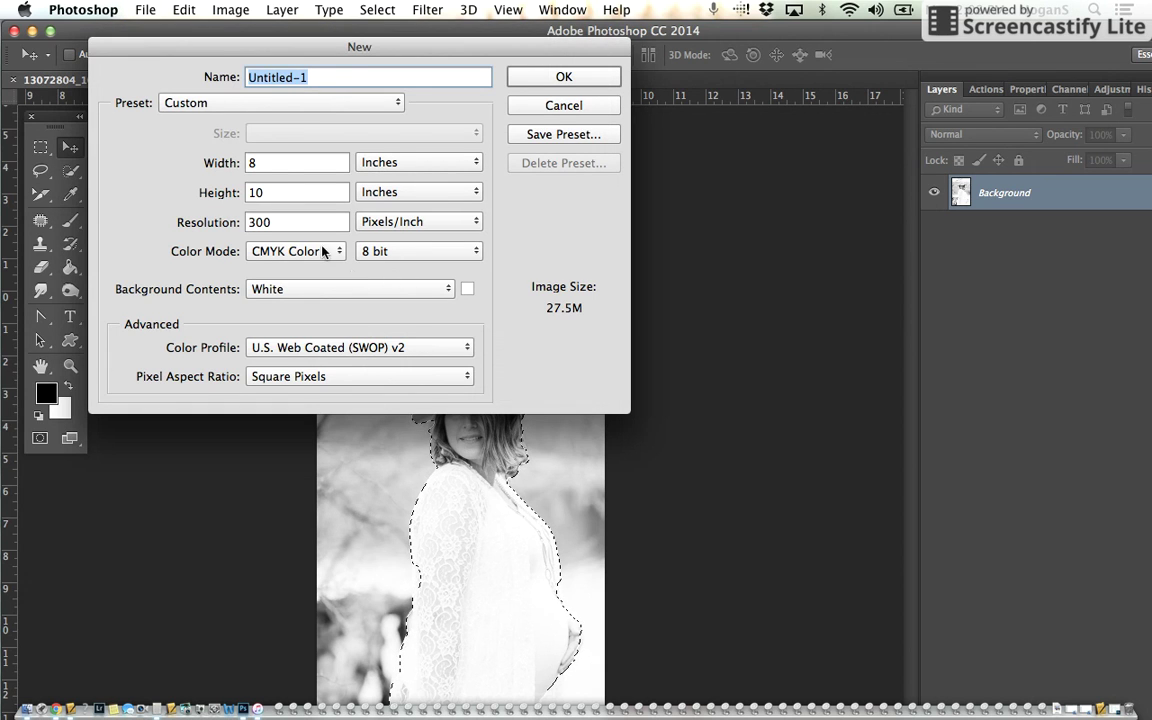
left_click(202, 102)
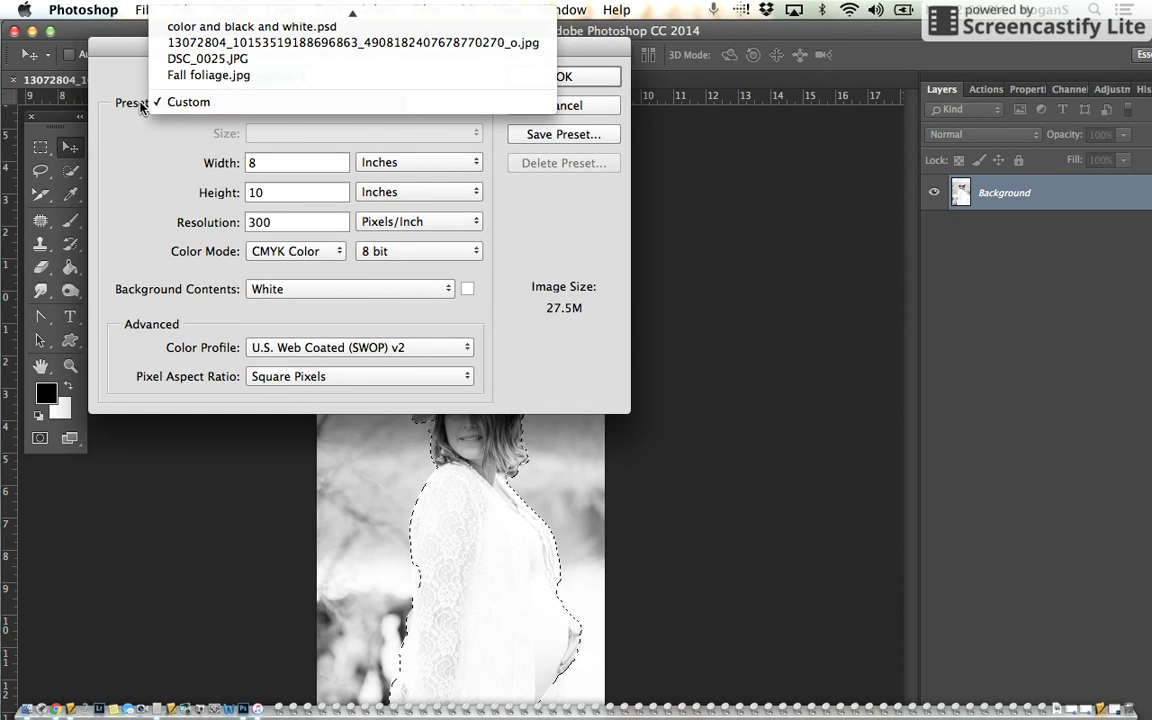
mouse_move(231, 20)
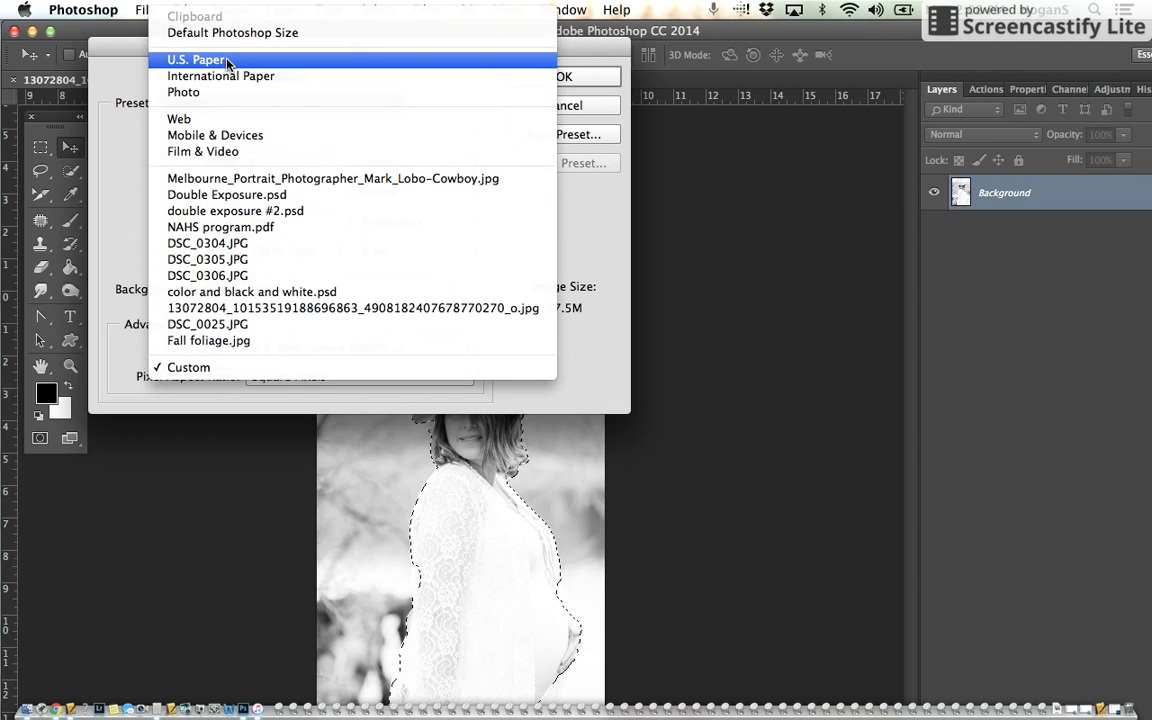
left_click(228, 61)
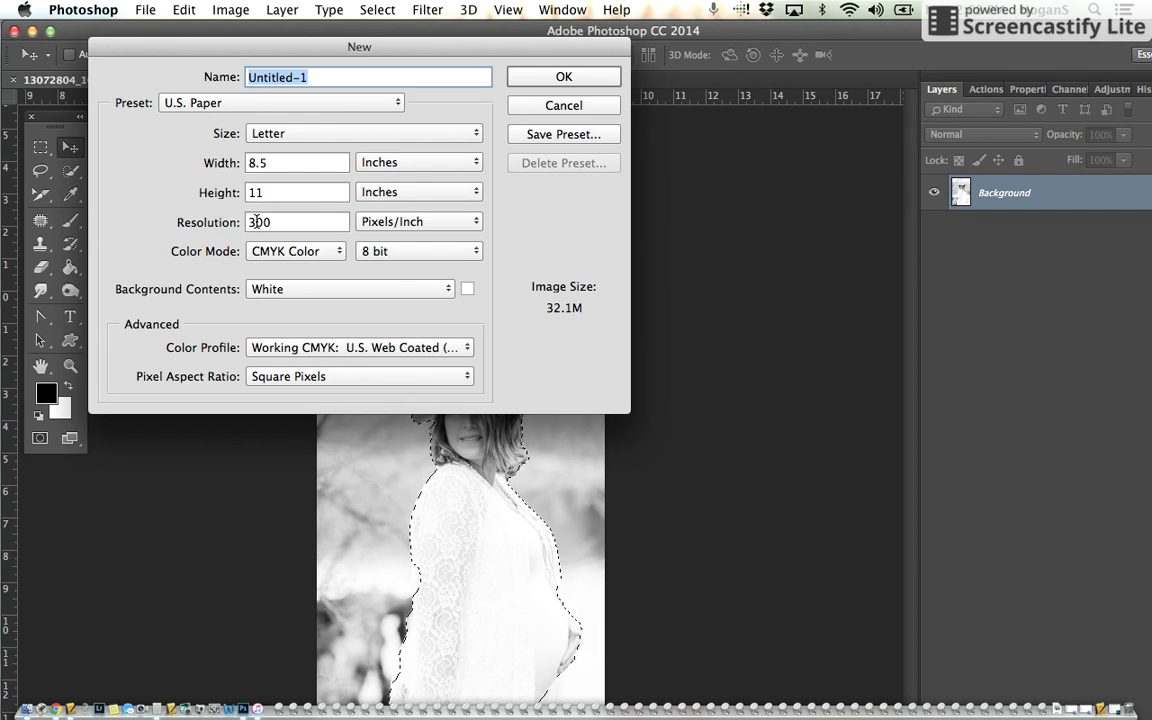
double_click(275, 165)
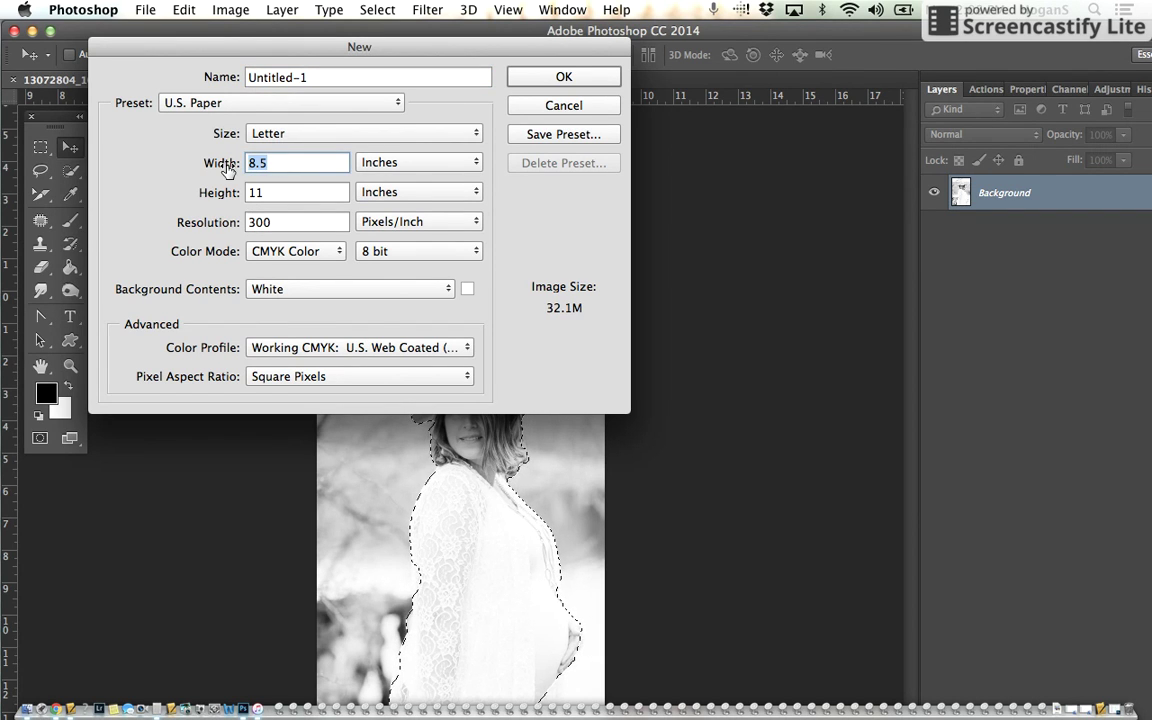
type("8")
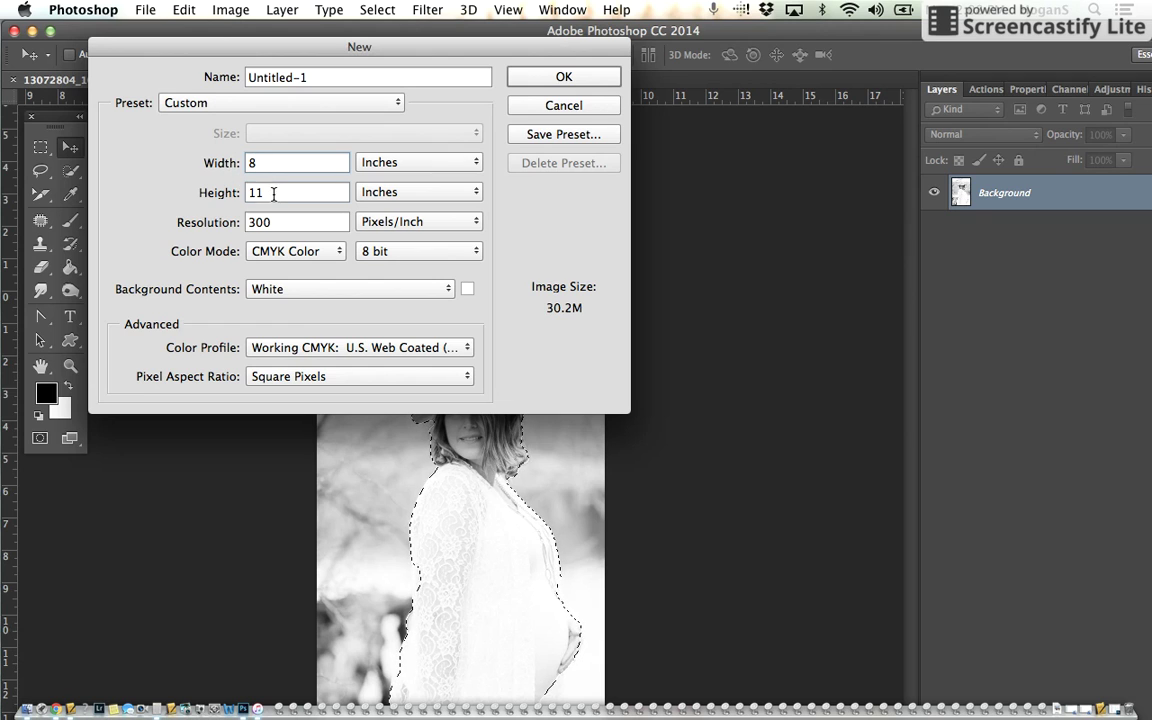
double_click(274, 194)
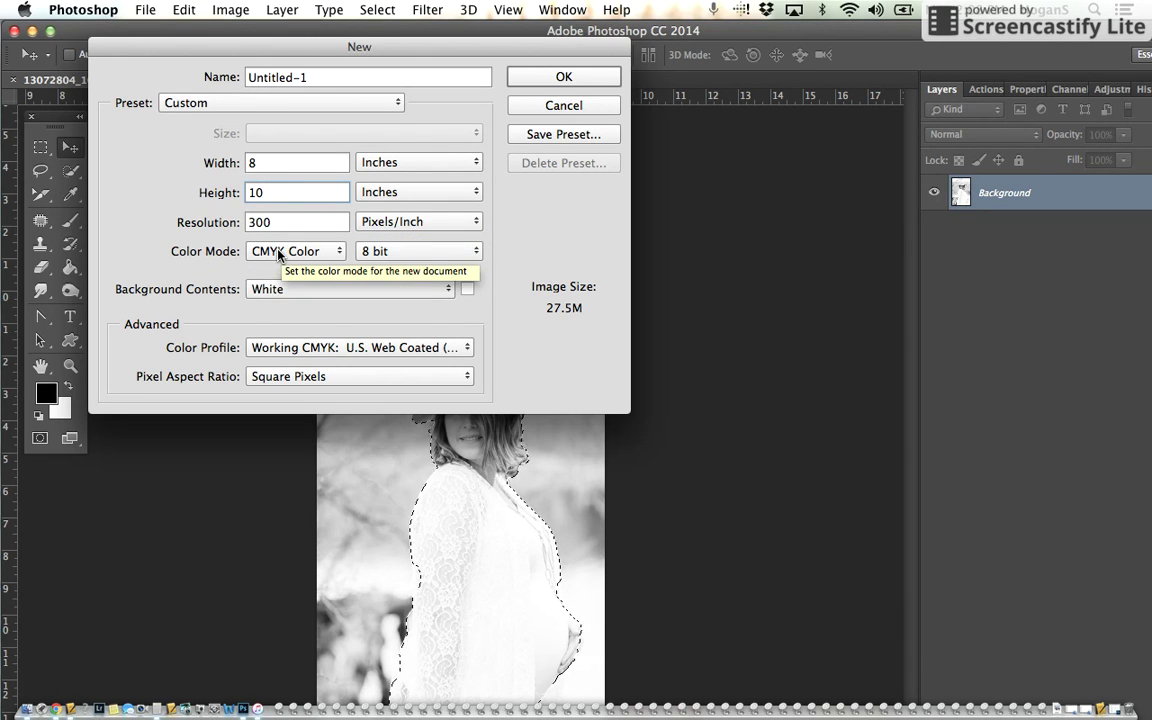
left_click(549, 78)
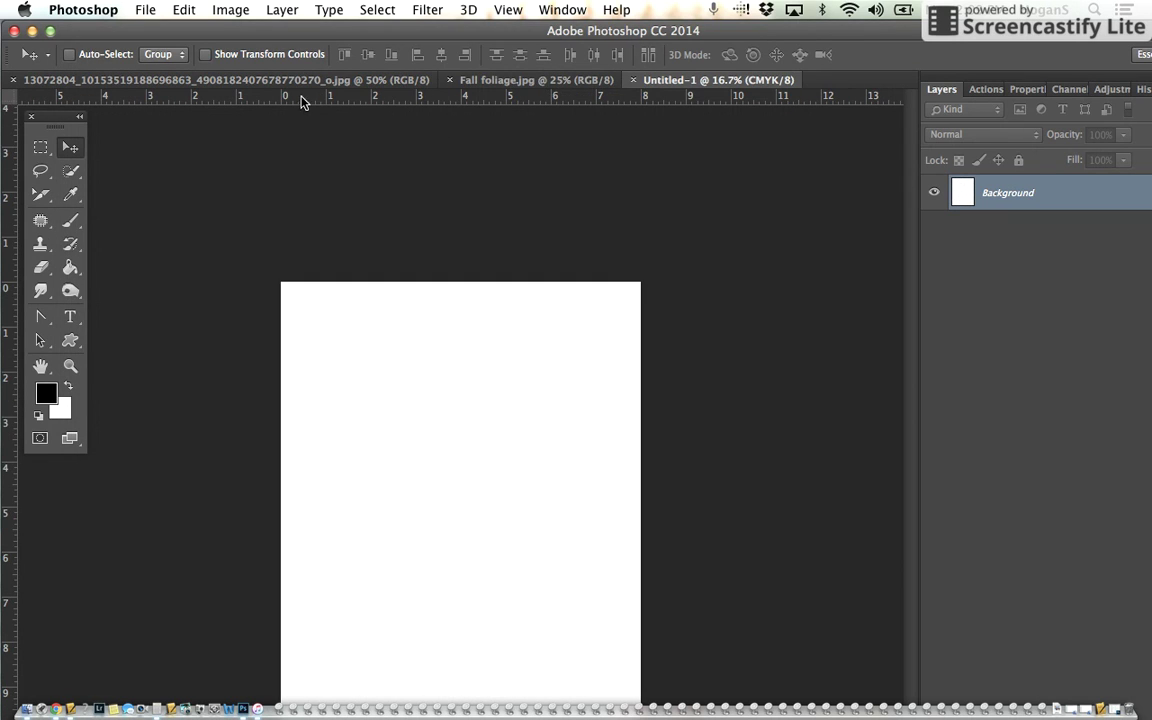
- Paste the cut-out woman from her photo into Untitled-1 as a new layer
left_click(287, 82)
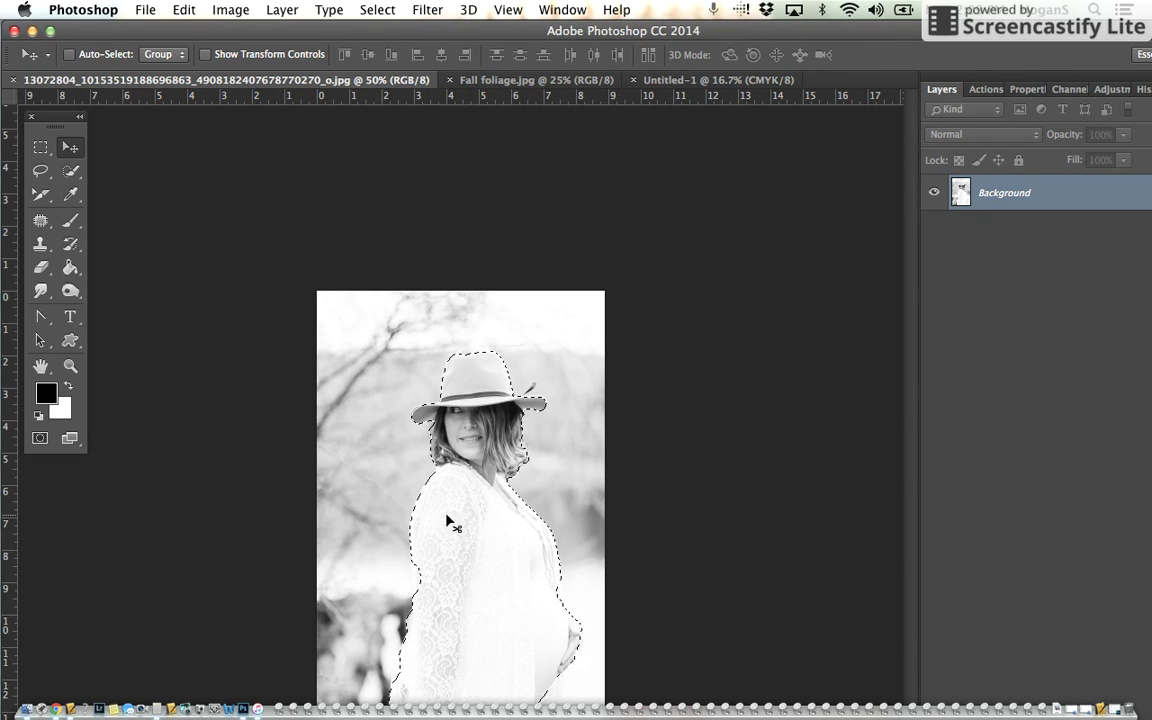
left_click(646, 79)
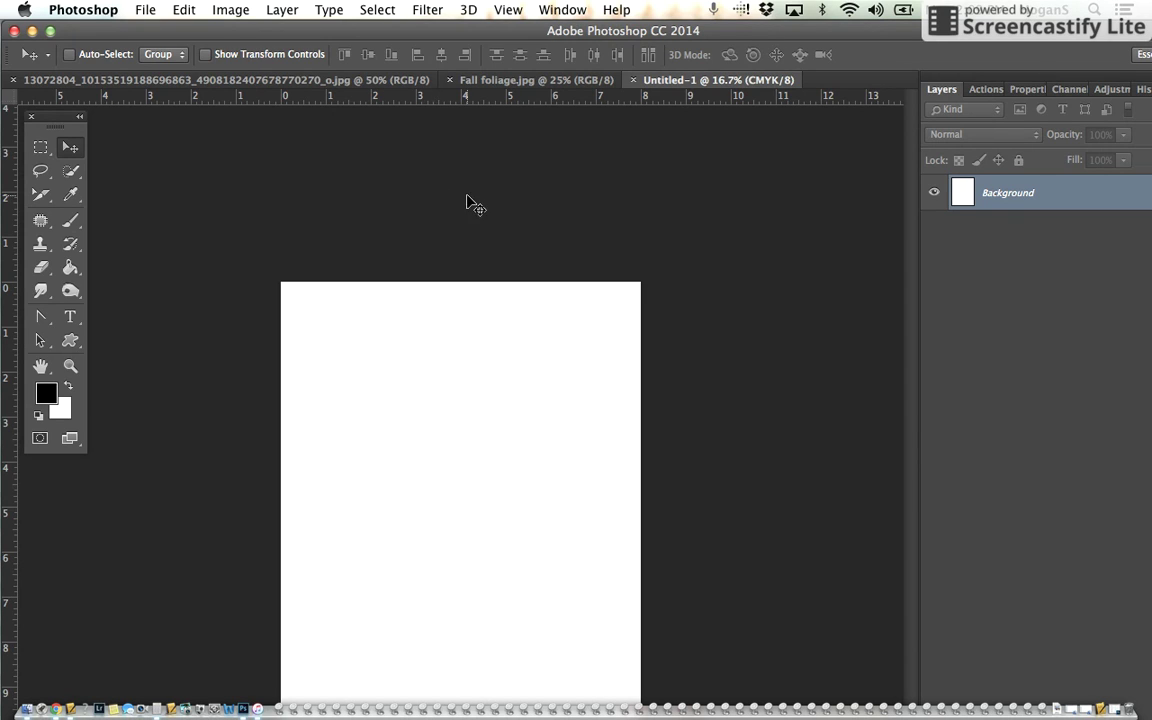
left_click(207, 79)
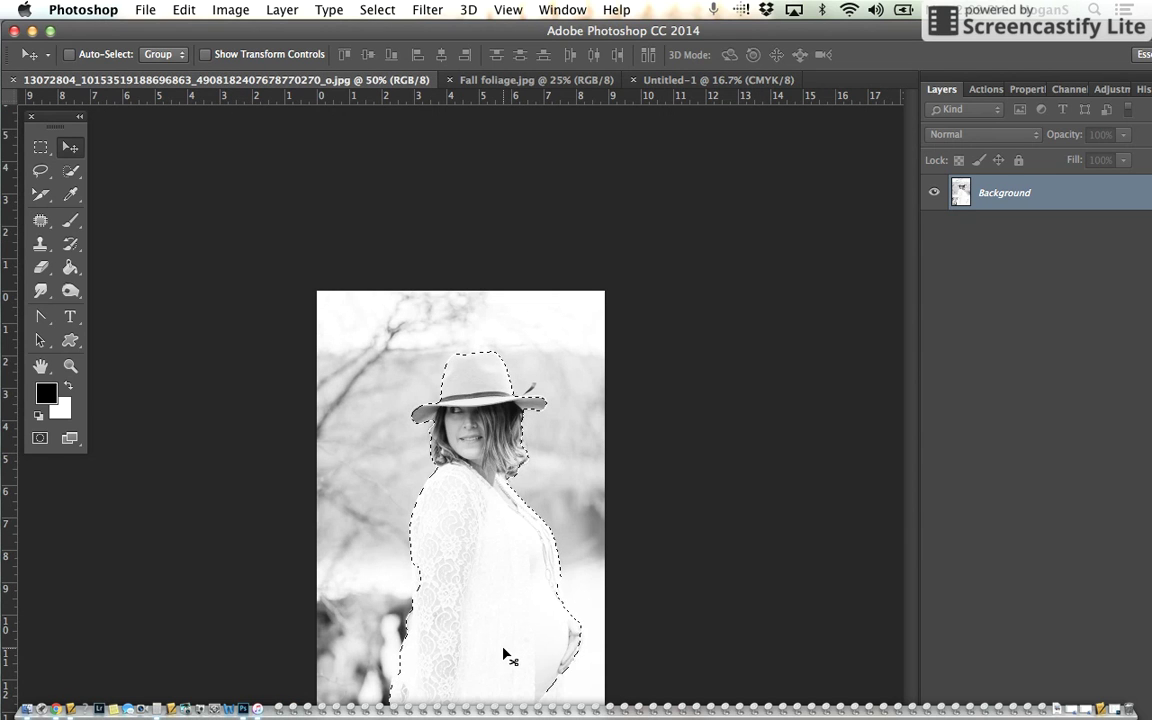
left_click(740, 80)
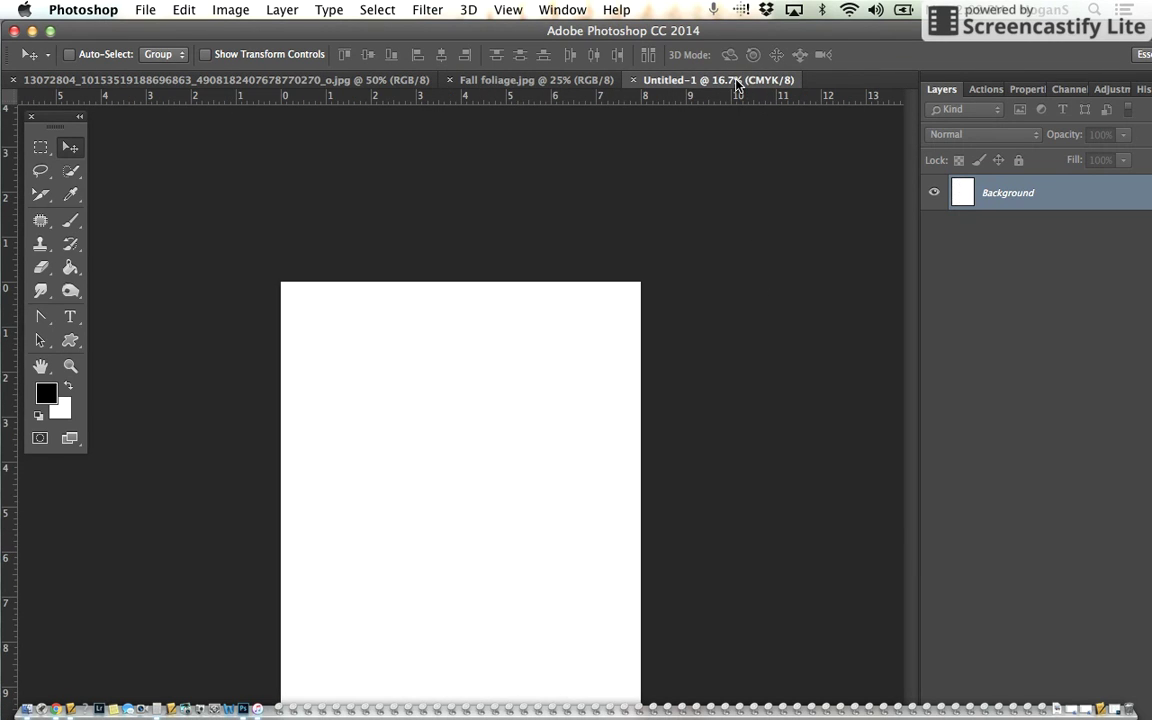
key("super+v")
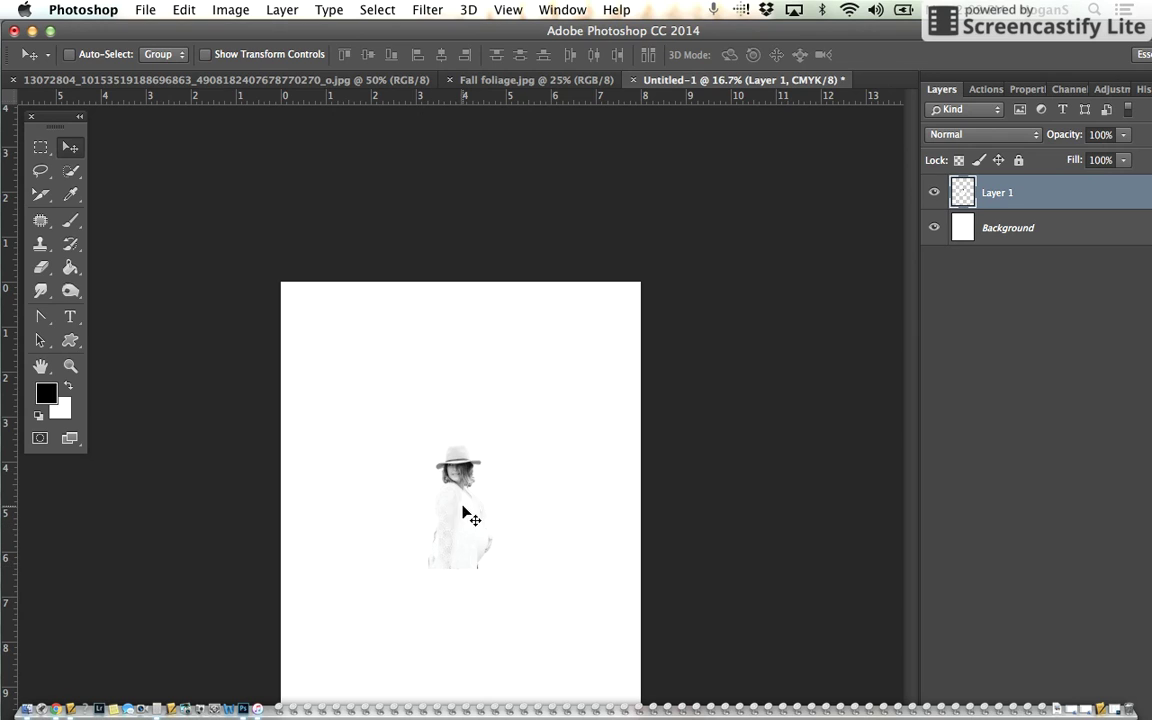
- Scale the woman layer up to about 368% so she fills the page
key("super+t")
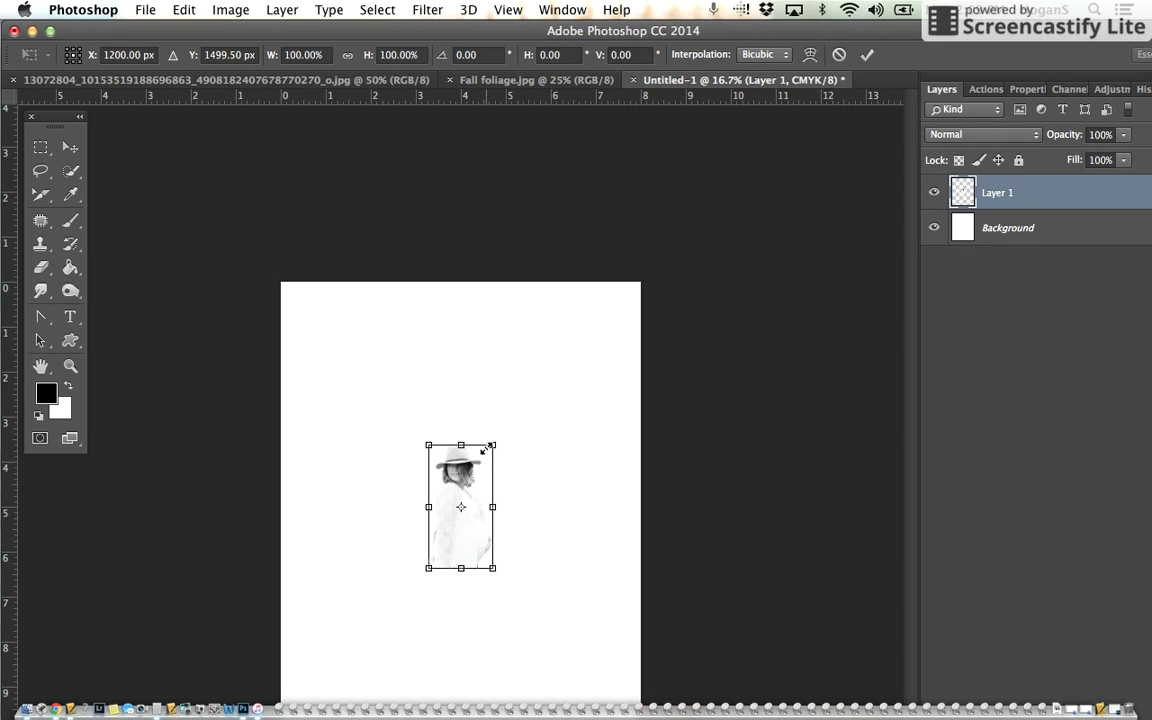
left_click_drag(493, 444, 644, 310)
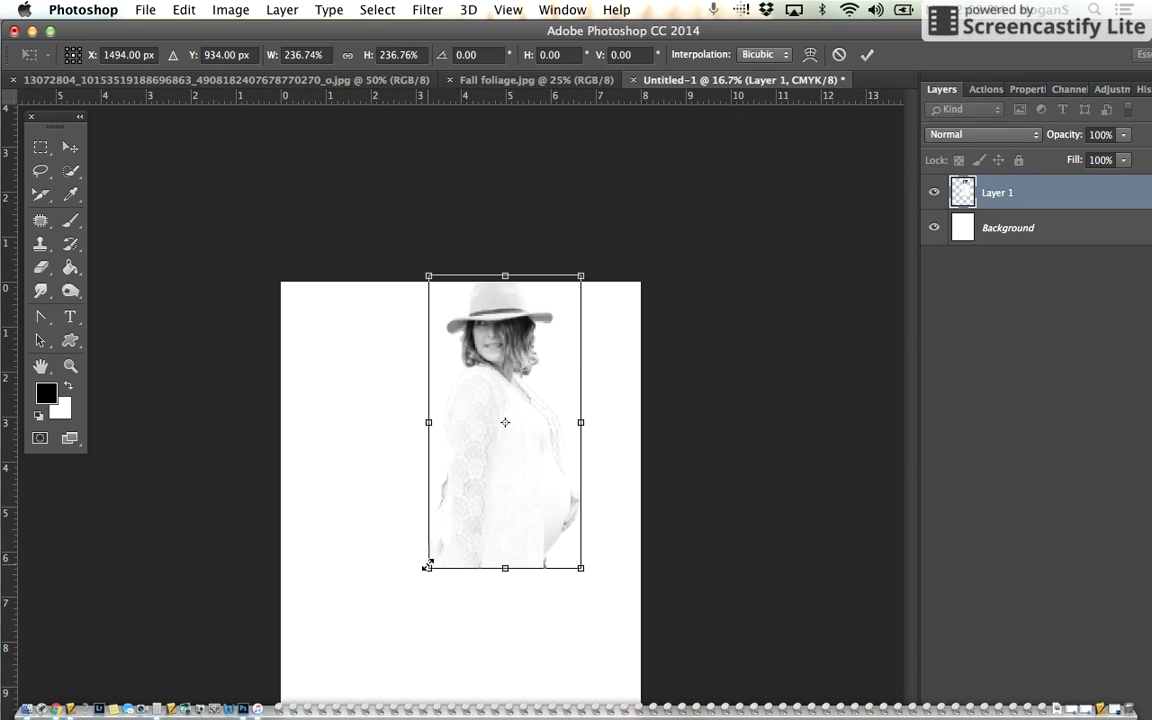
left_click_drag(428, 566, 266, 687)
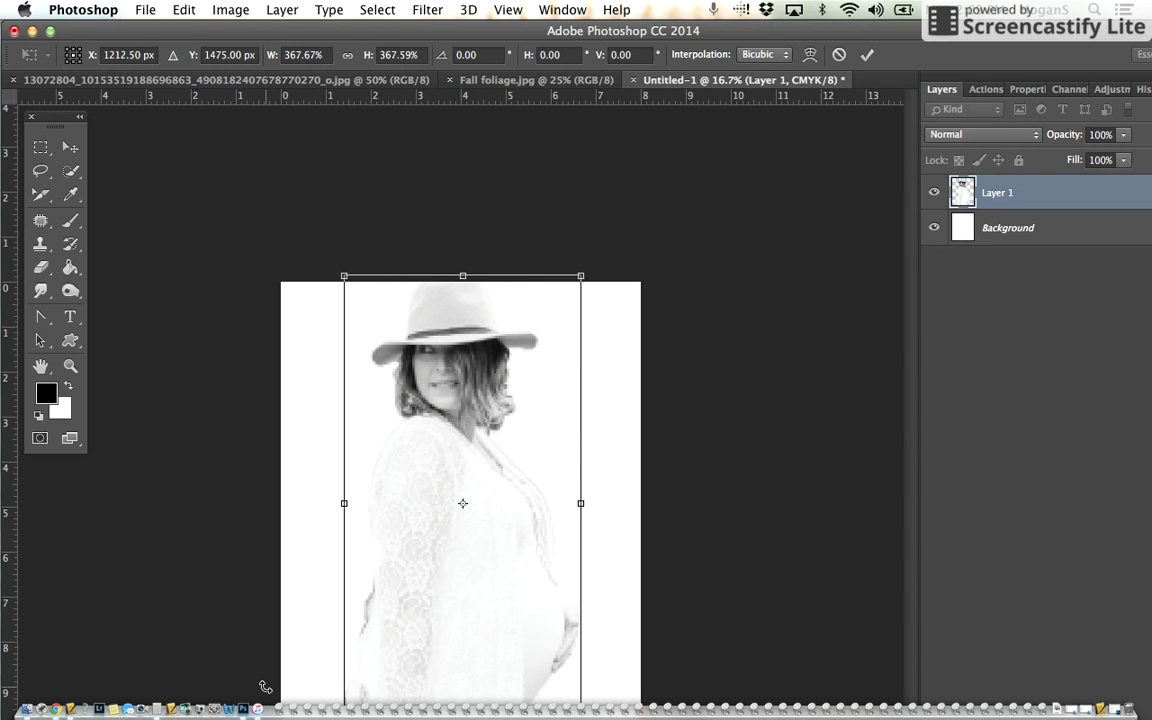
key("Return")
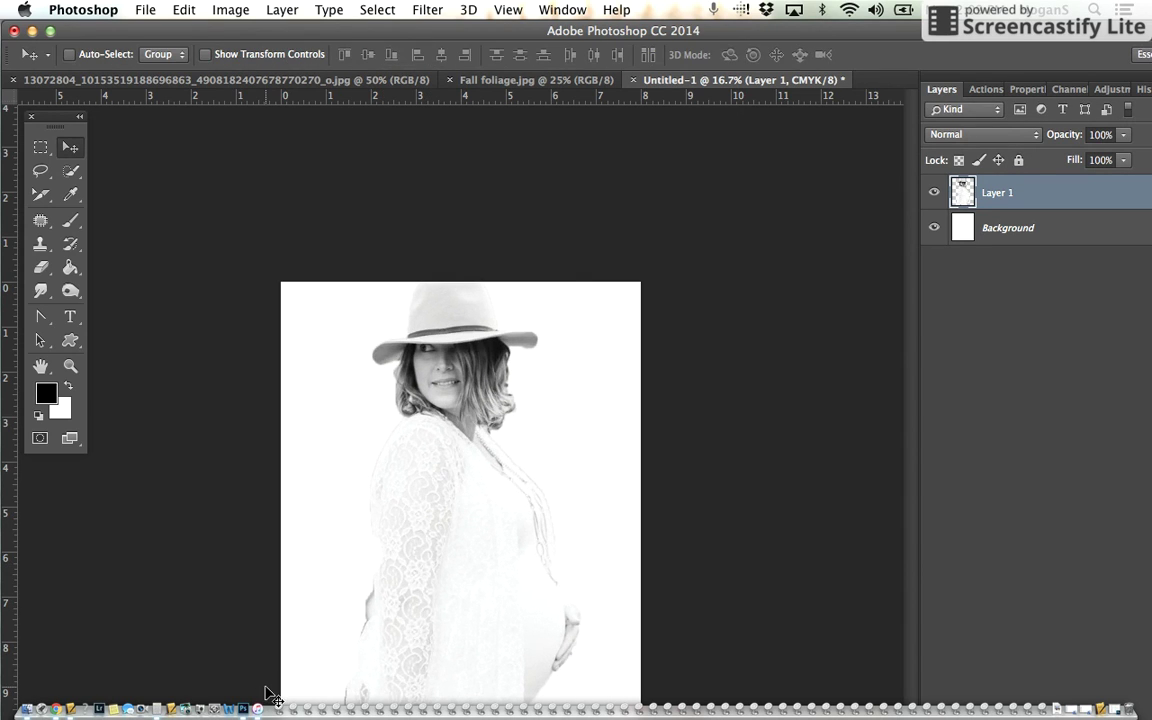
- Nudge the woman layer slightly higher on the canvas in full-screen view
key("f")
scroll(541, 496, "right", 3)
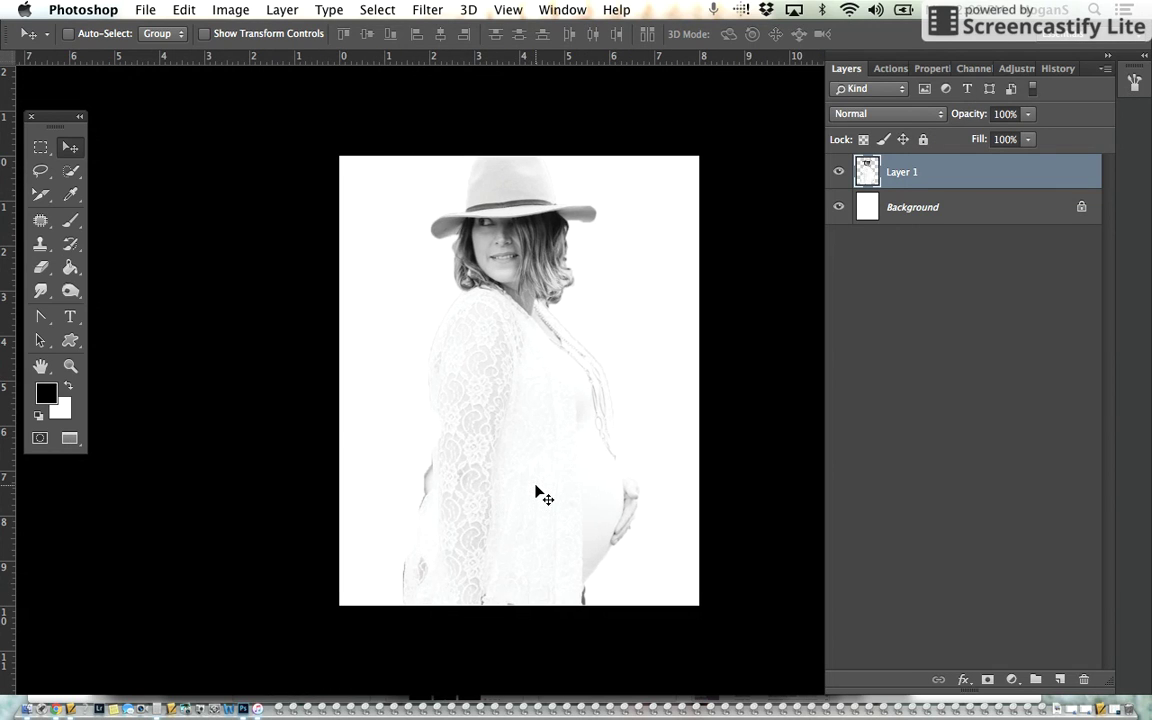
left_click_drag(522, 481, 525, 461)
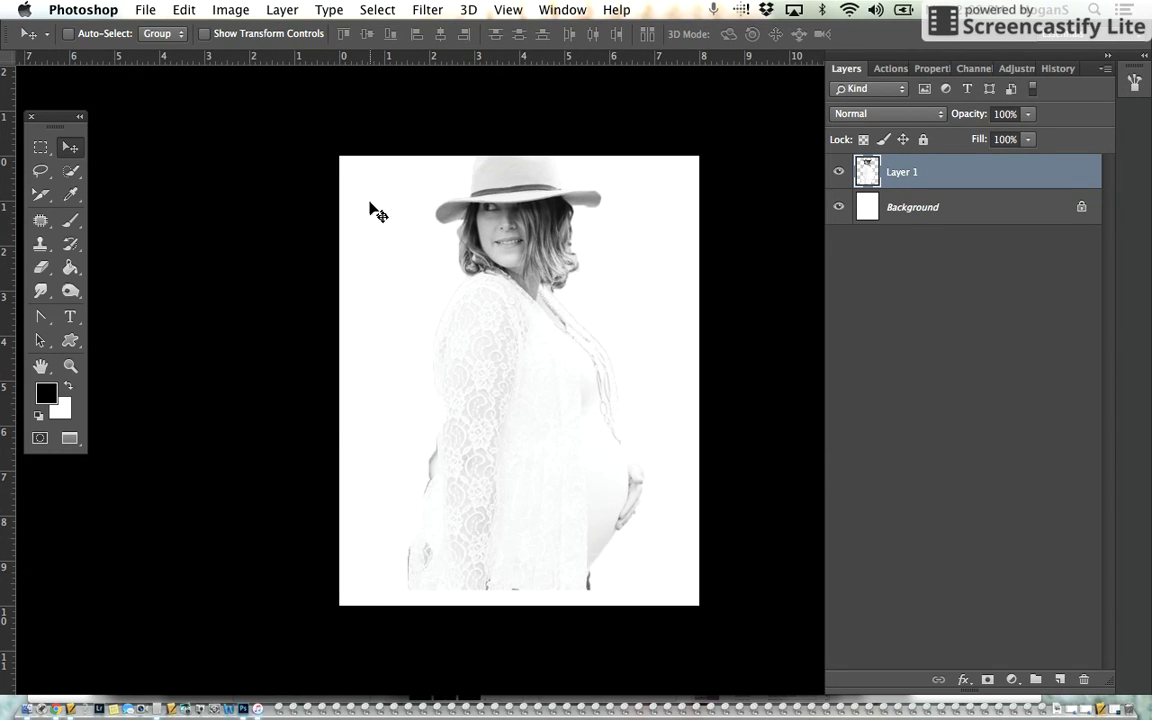
key("f")
key("f")
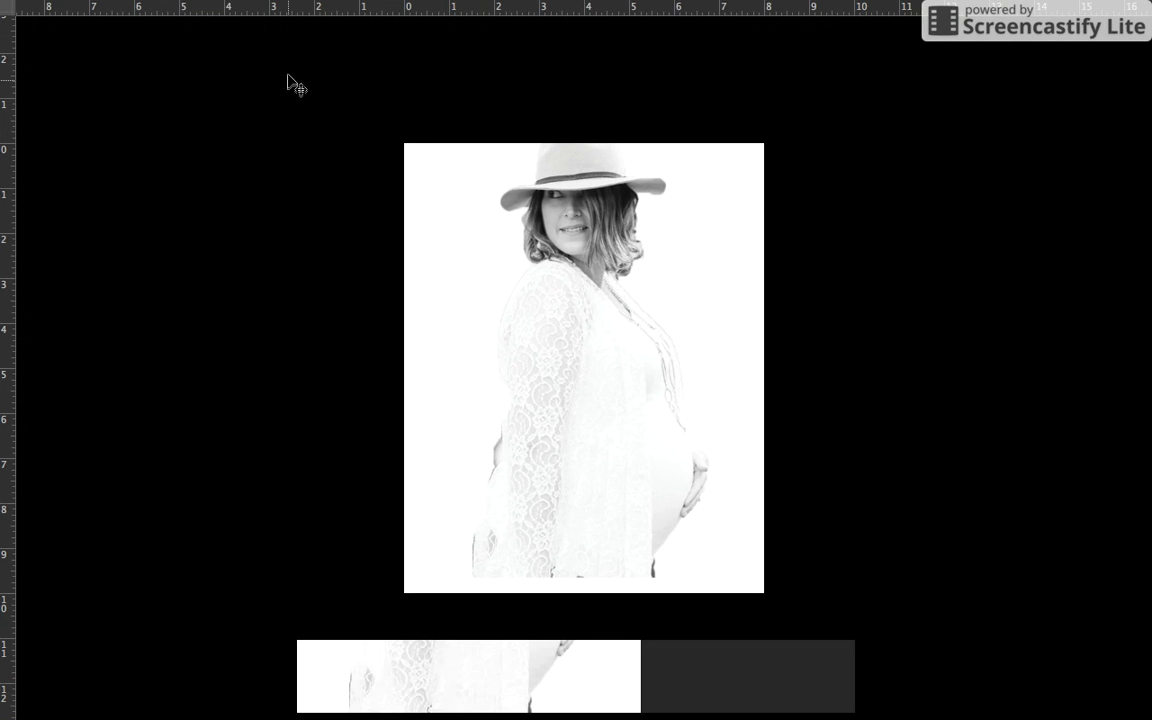
- Select the entire Fall foliage.jpg image, then return to Untitled-1
left_click(489, 82)
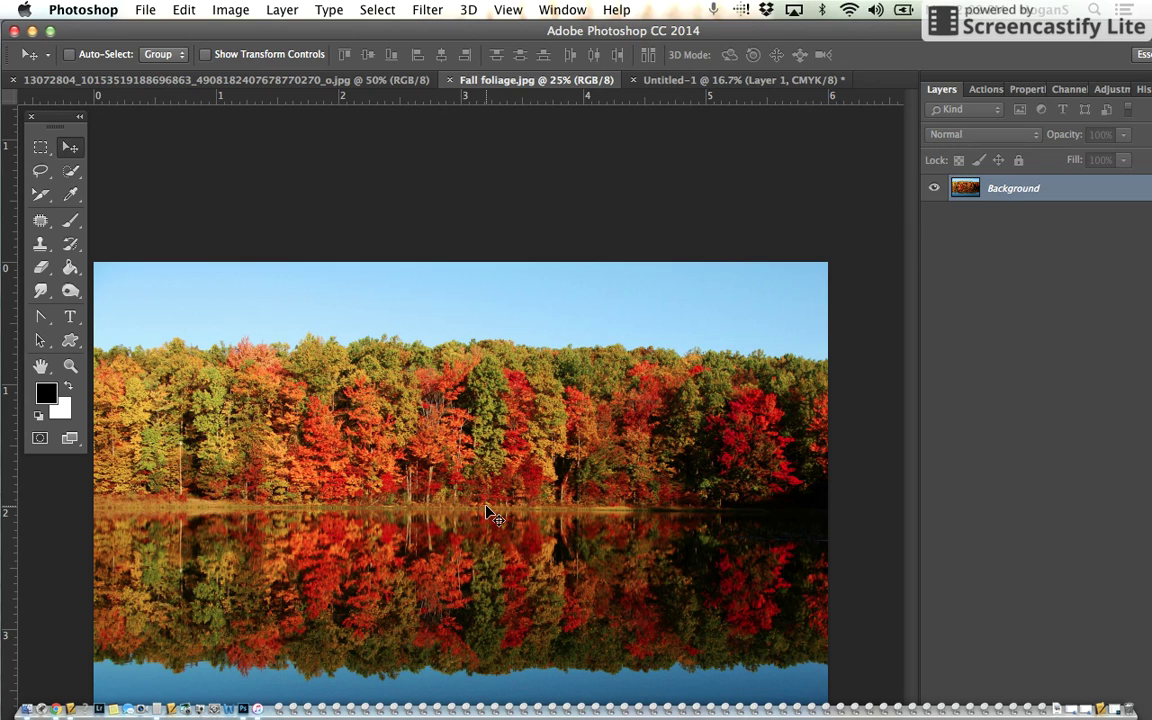
key("super+a")
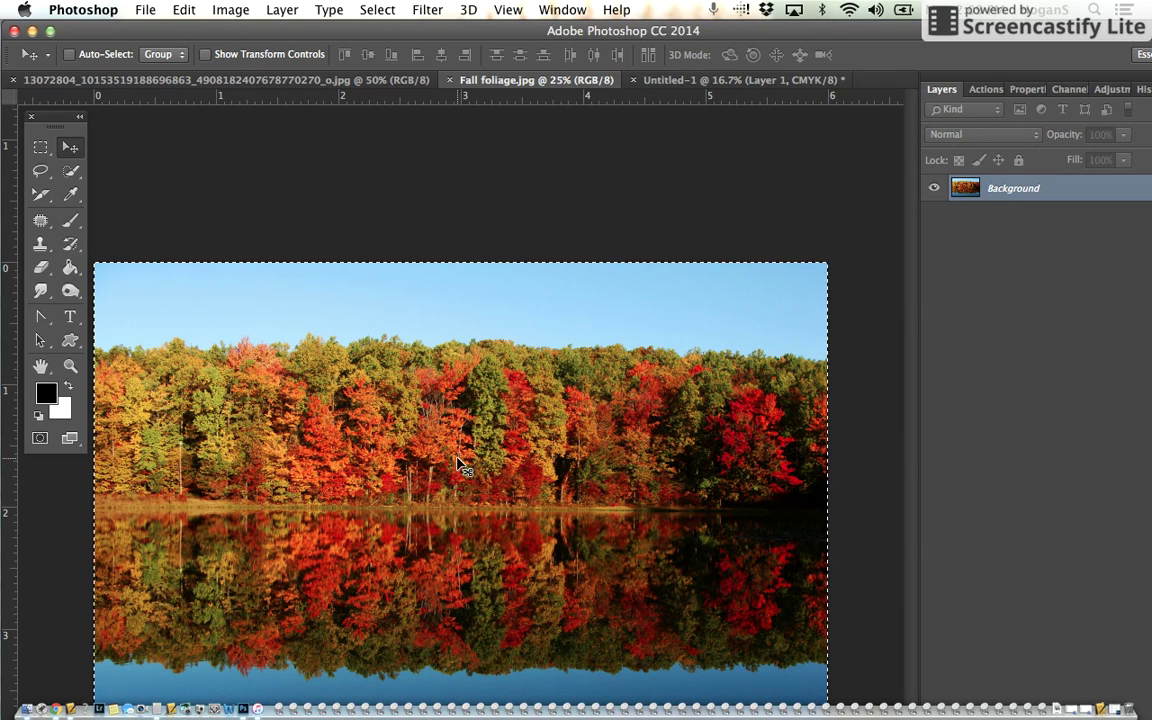
left_click(727, 84)
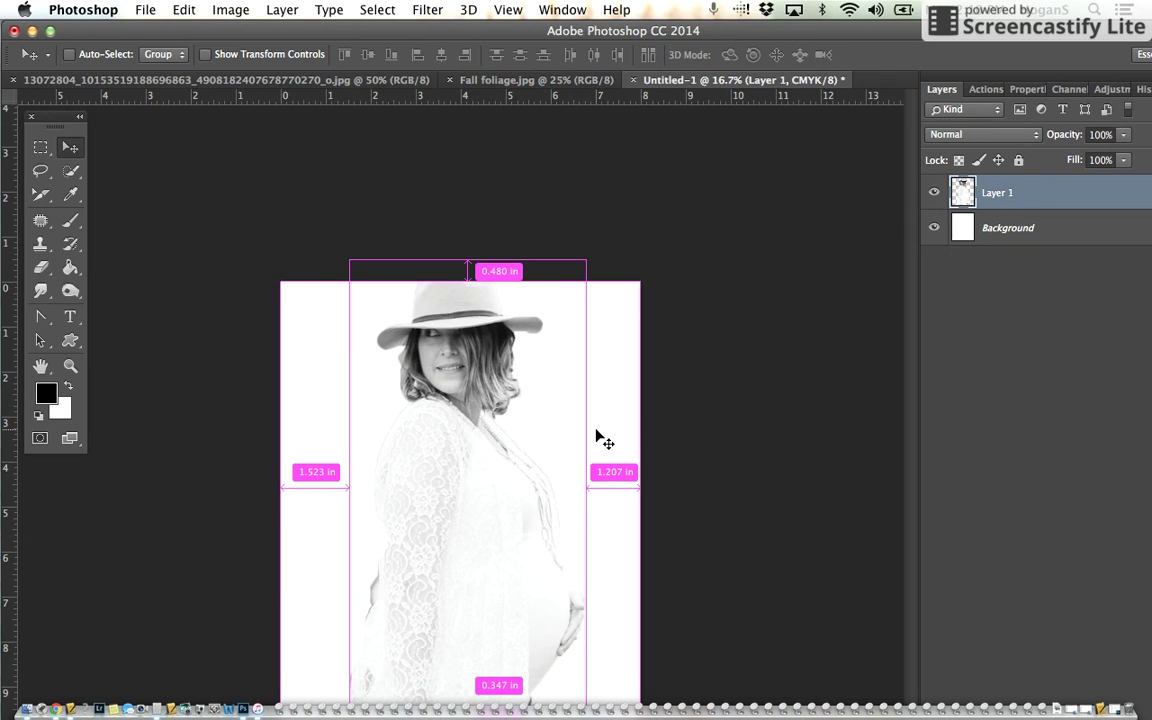
- Paste two copies of the foliage photo and move Layer 2 below the woman layer
key("super+v")
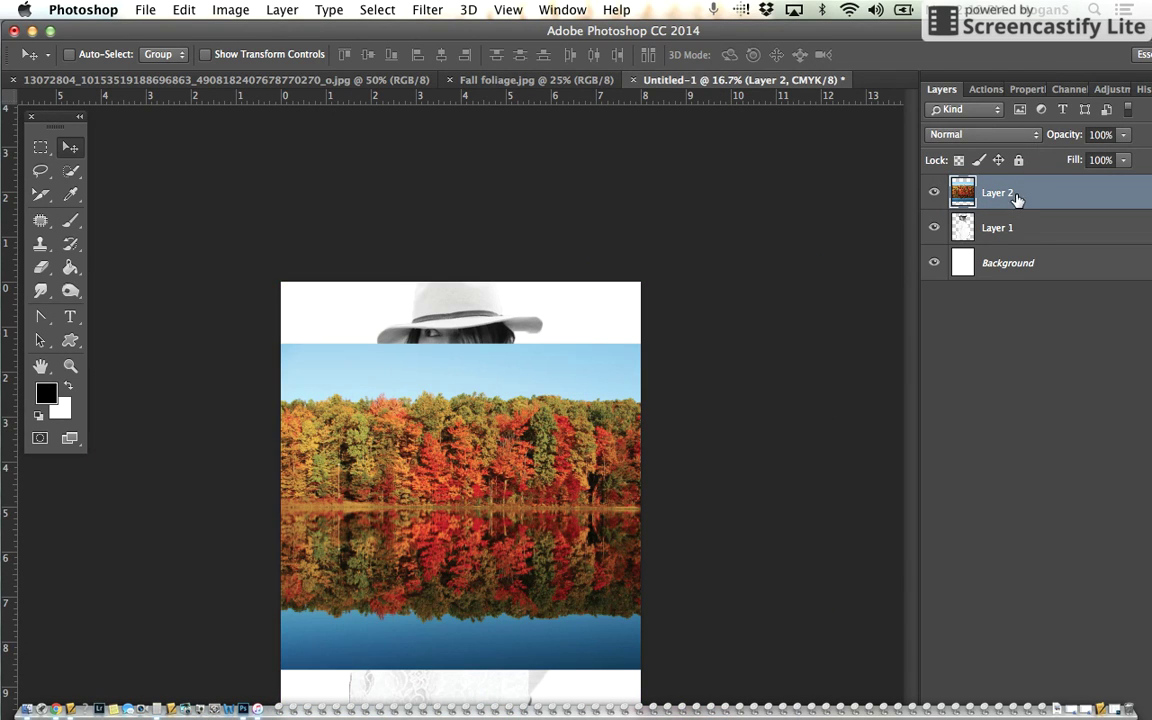
key("super+v")
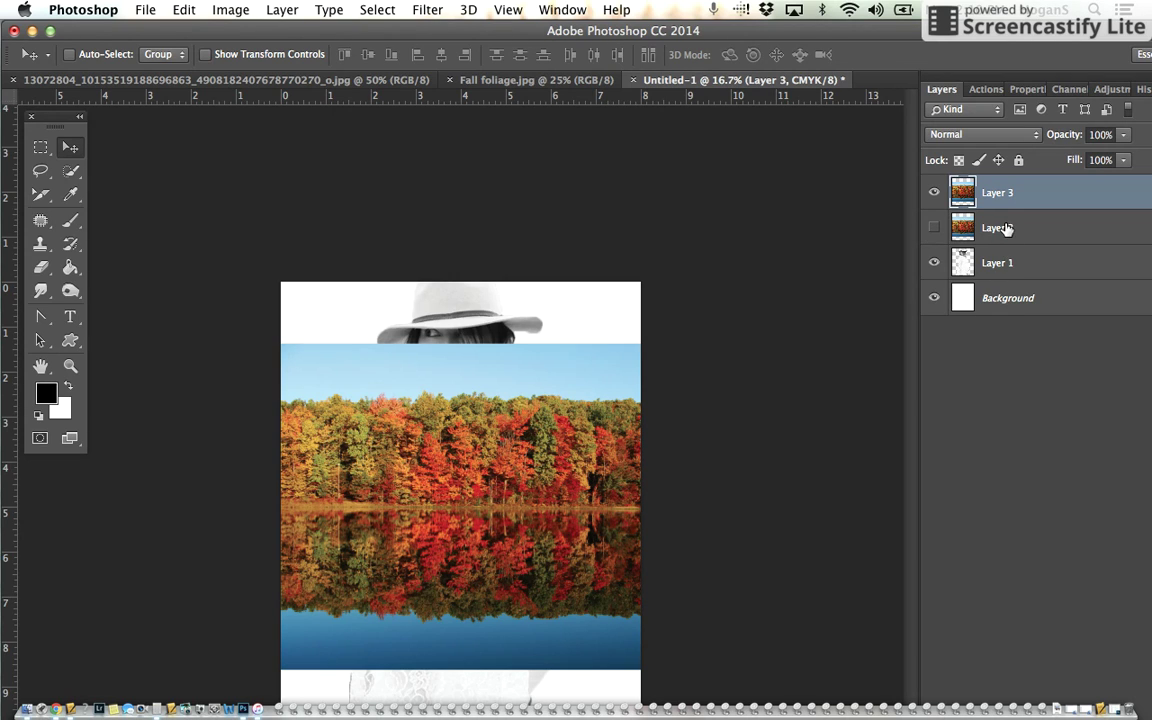
left_click_drag(1007, 228, 1003, 304)
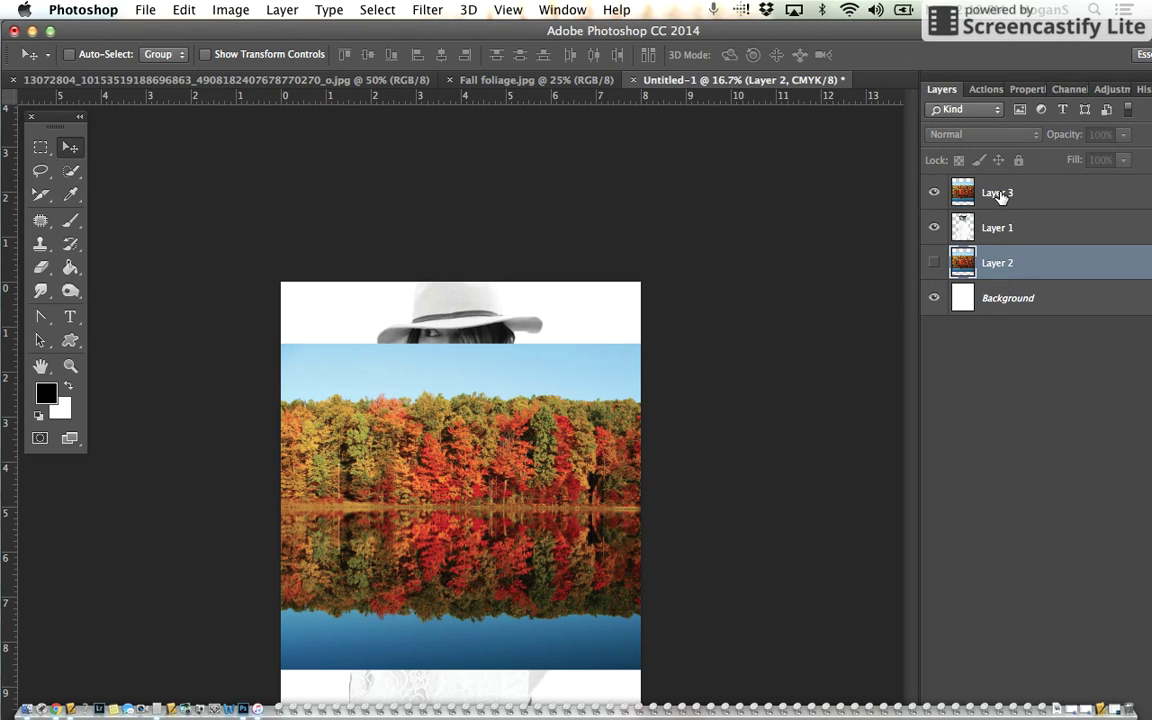
left_click(1001, 196)
left_click(935, 194)
left_click(935, 194)
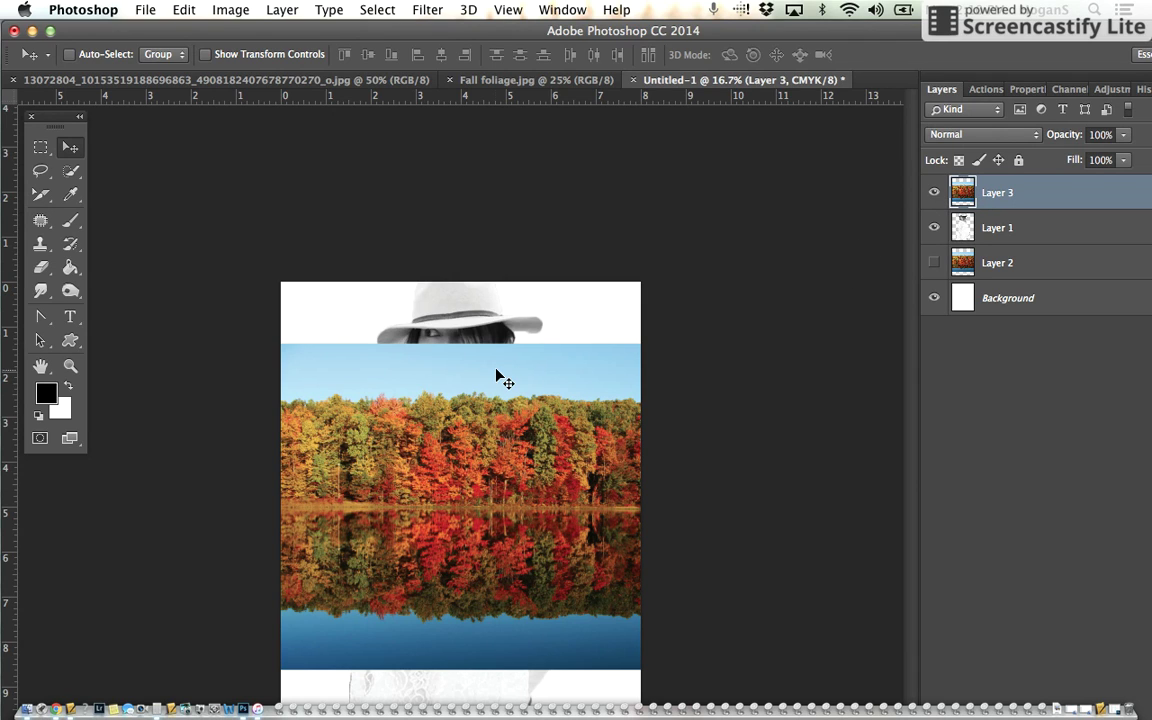
- Enlarge the foliage Layer 3 to about 118% over the woman
key("super+t")
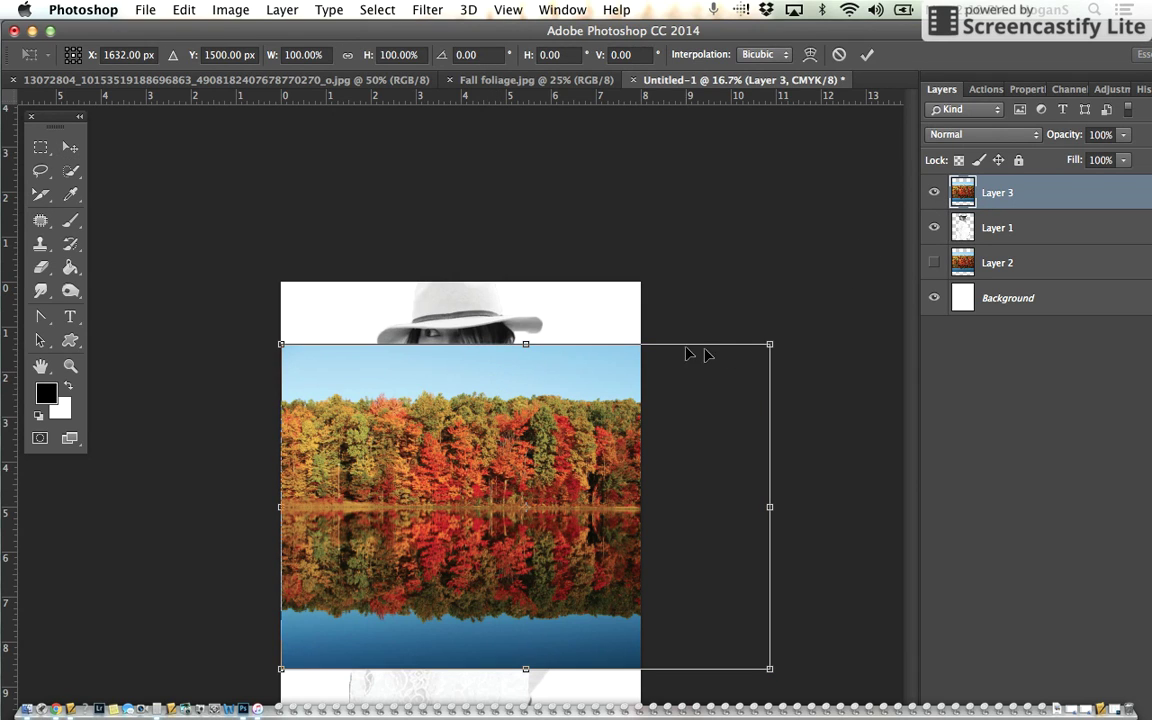
left_click_drag(768, 345, 885, 313)
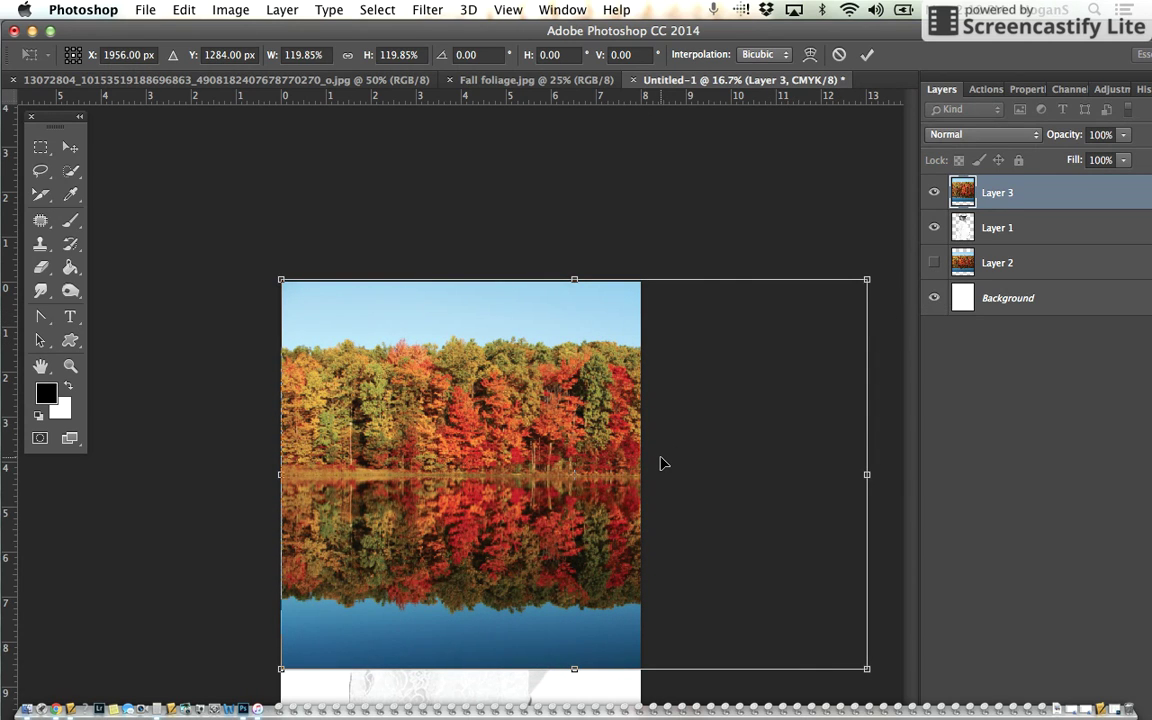
key("Return")
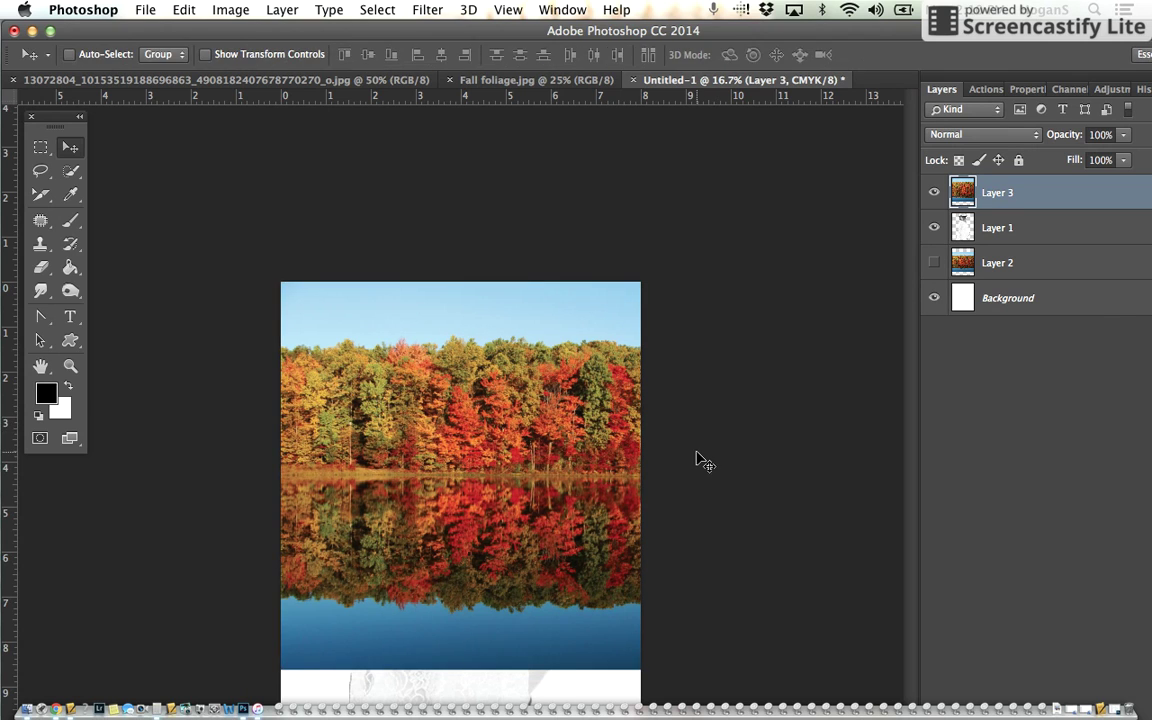
- Scale the foliage layer up further so it covers the whole canvas
key("f")
scroll(655, 455, "right", 5)
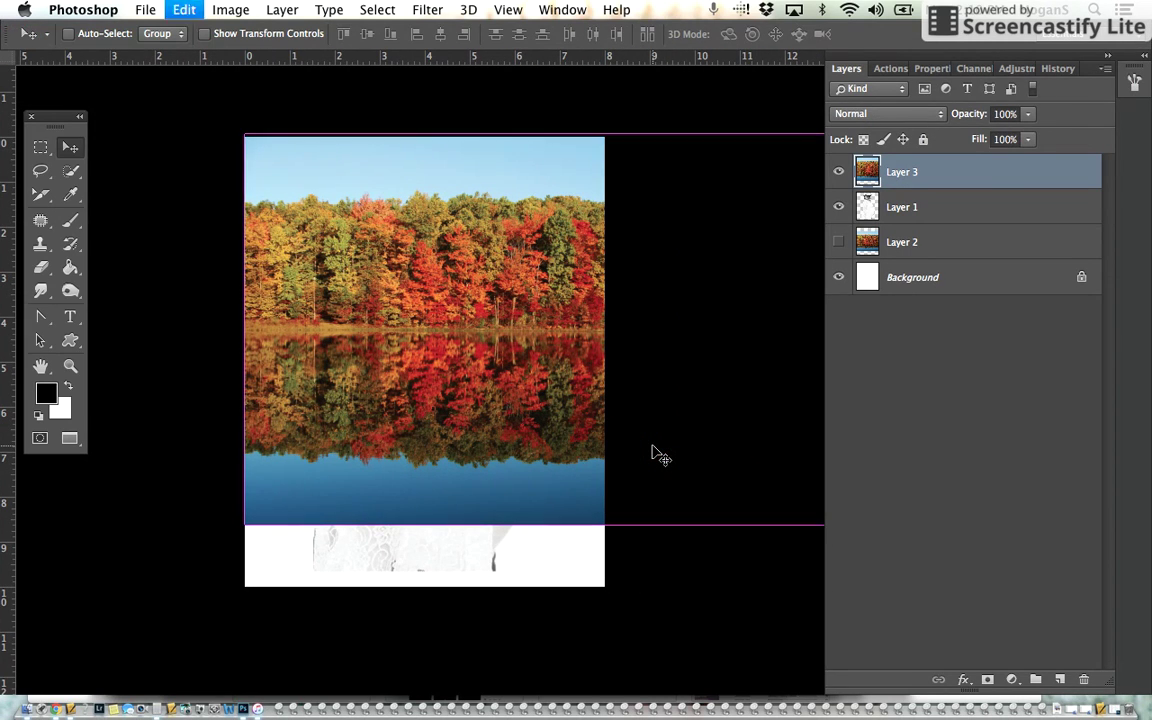
key("super+t")
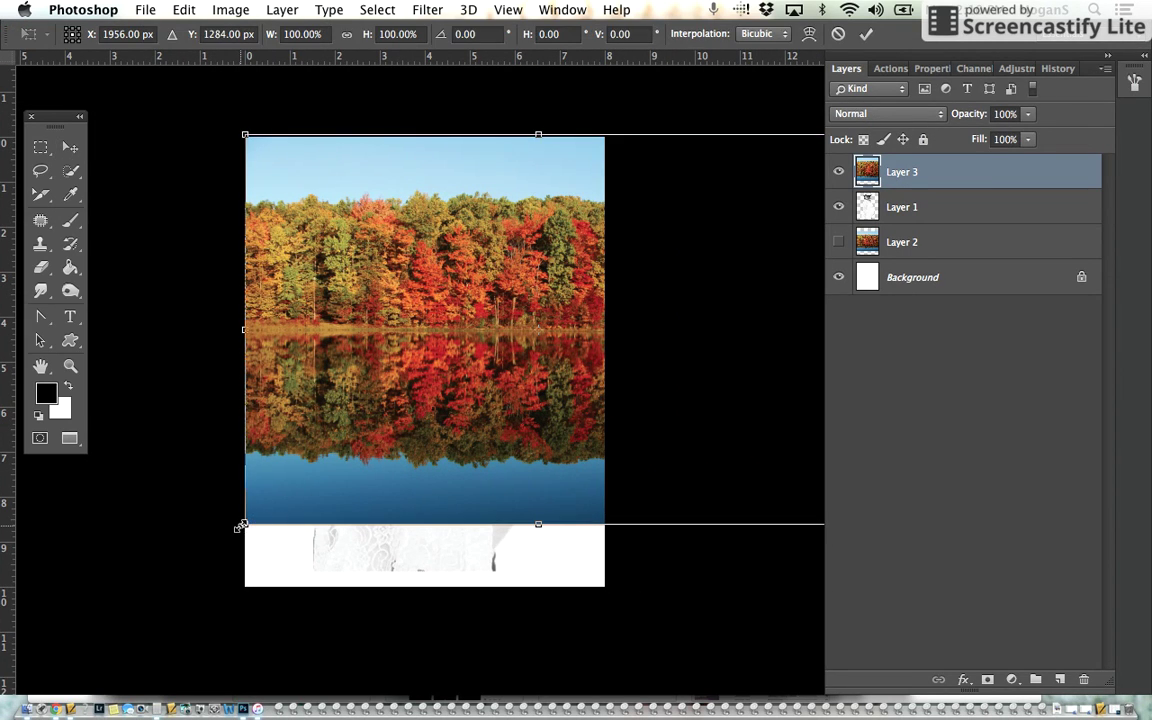
left_click_drag(240, 527, 178, 581)
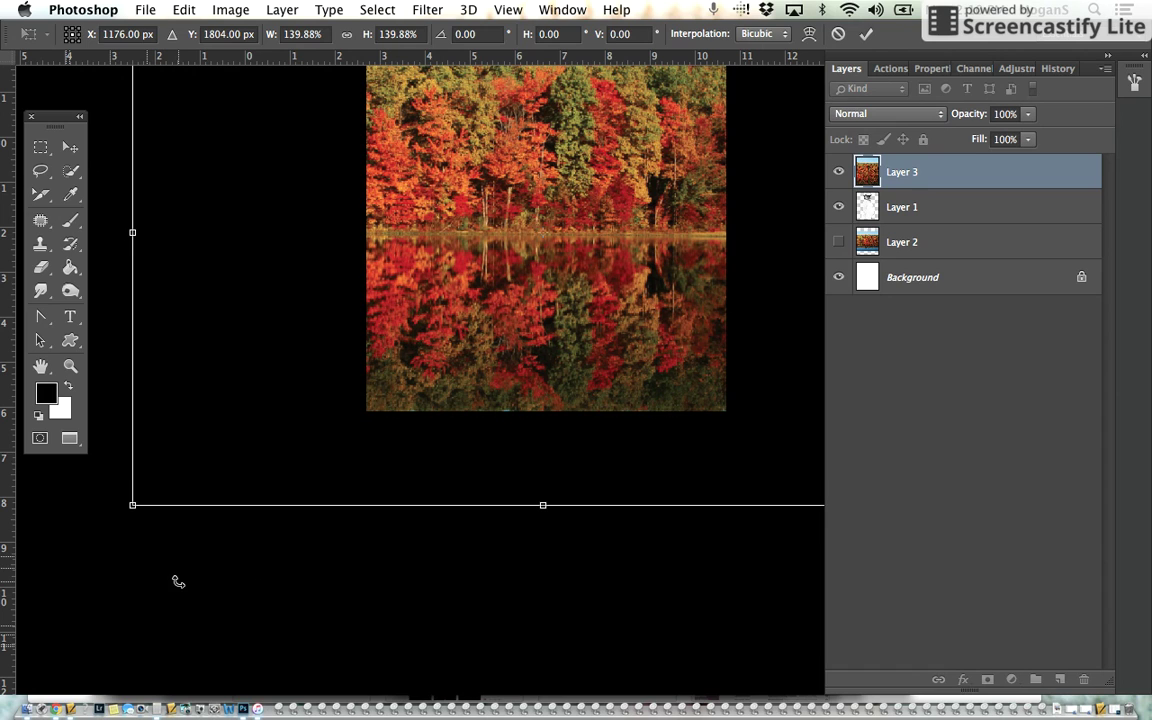
key("Return")
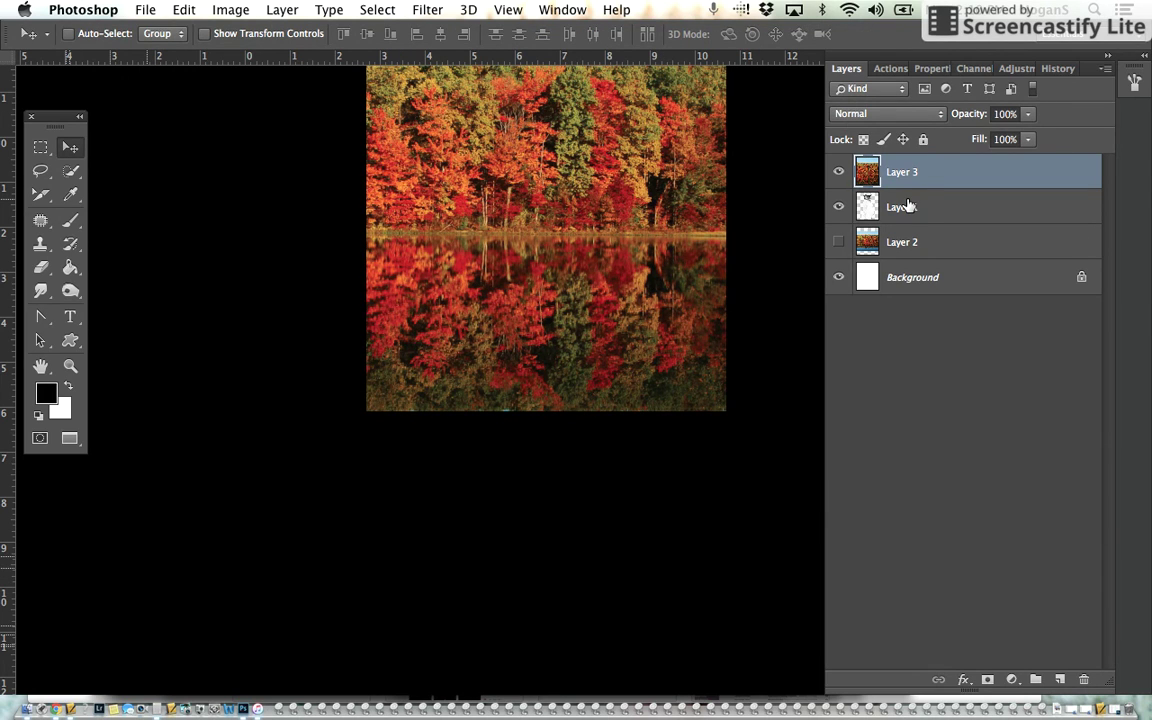
- Drop the foliage layer to 42% opacity and position it over the woman's figure
key("super+minus")
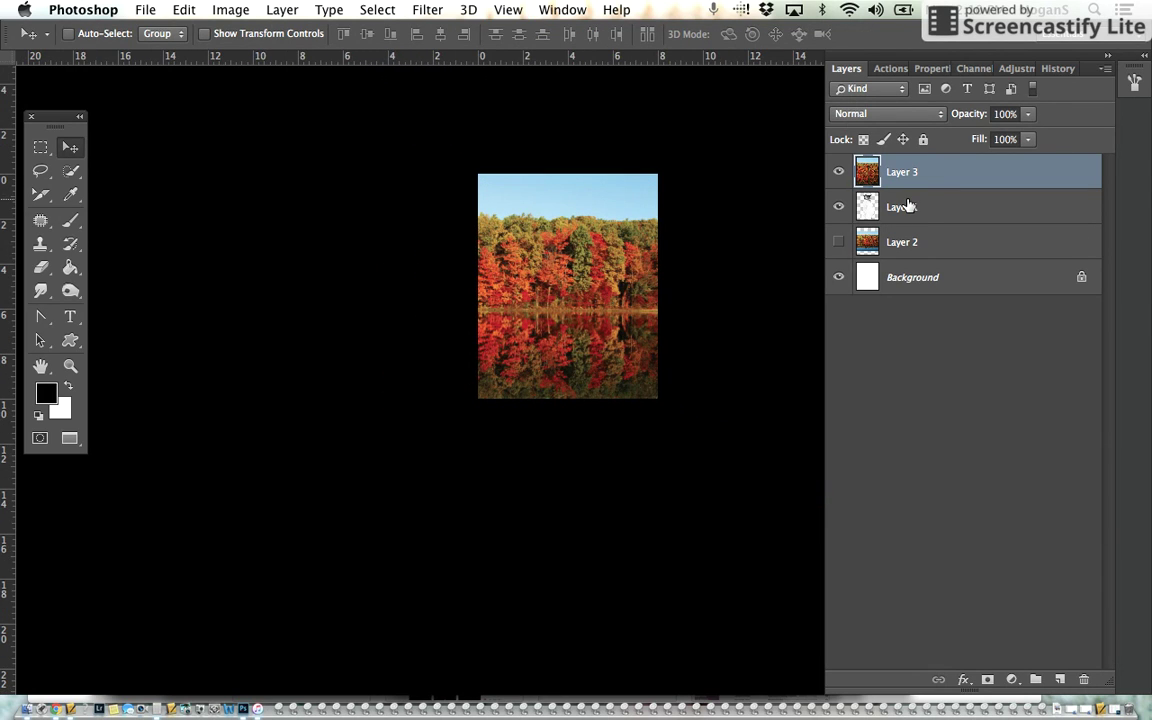
left_click(1029, 115)
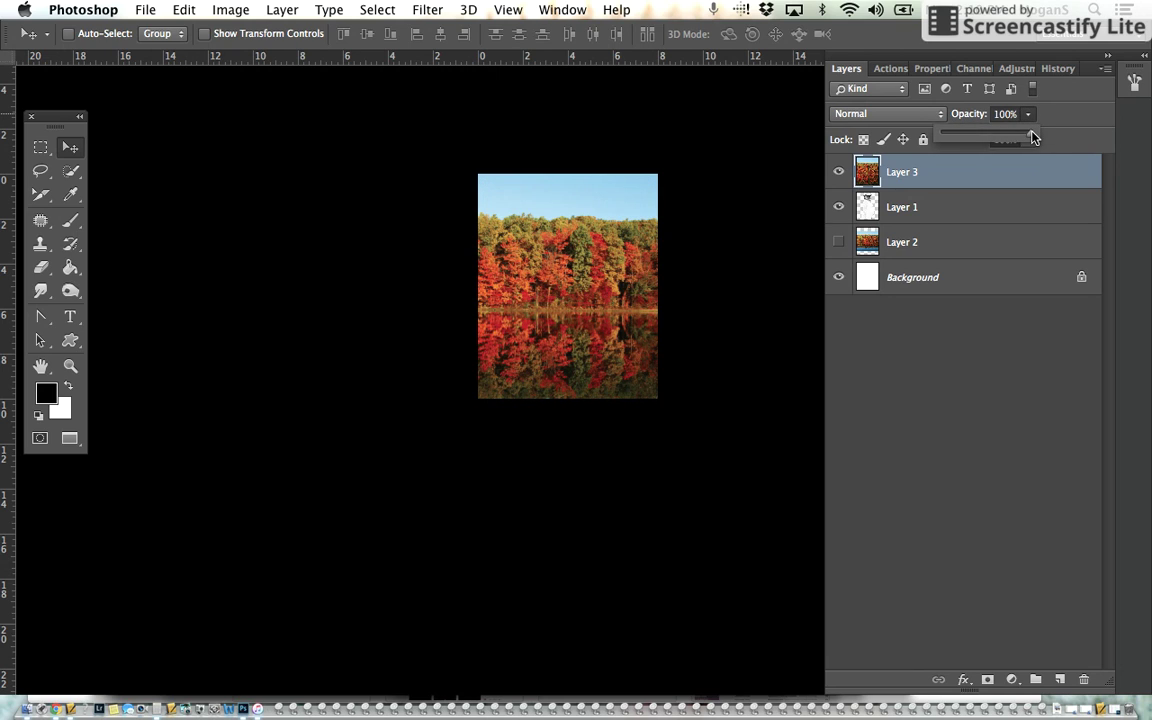
left_click_drag(990, 135, 977, 133)
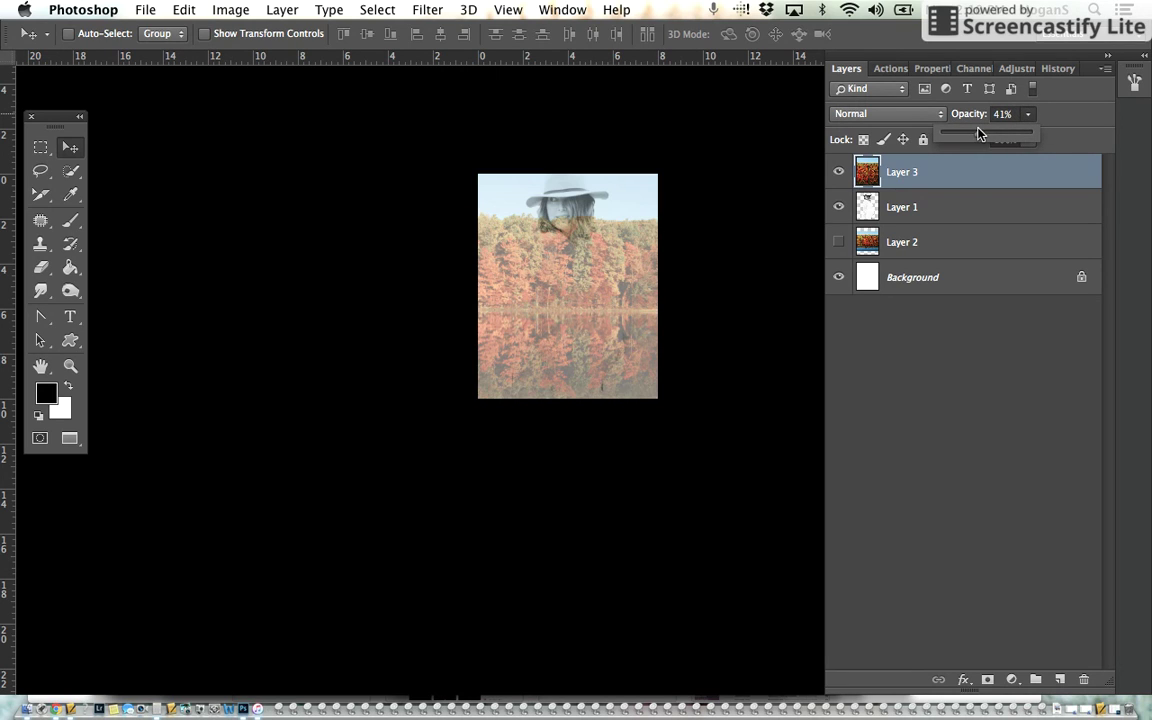
left_click(556, 298)
mouse_move(549, 288)
left_mouse_down()
mouse_move(581, 267)
mouse_move(555, 312)
mouse_move(555, 289)
left_mouse_up()
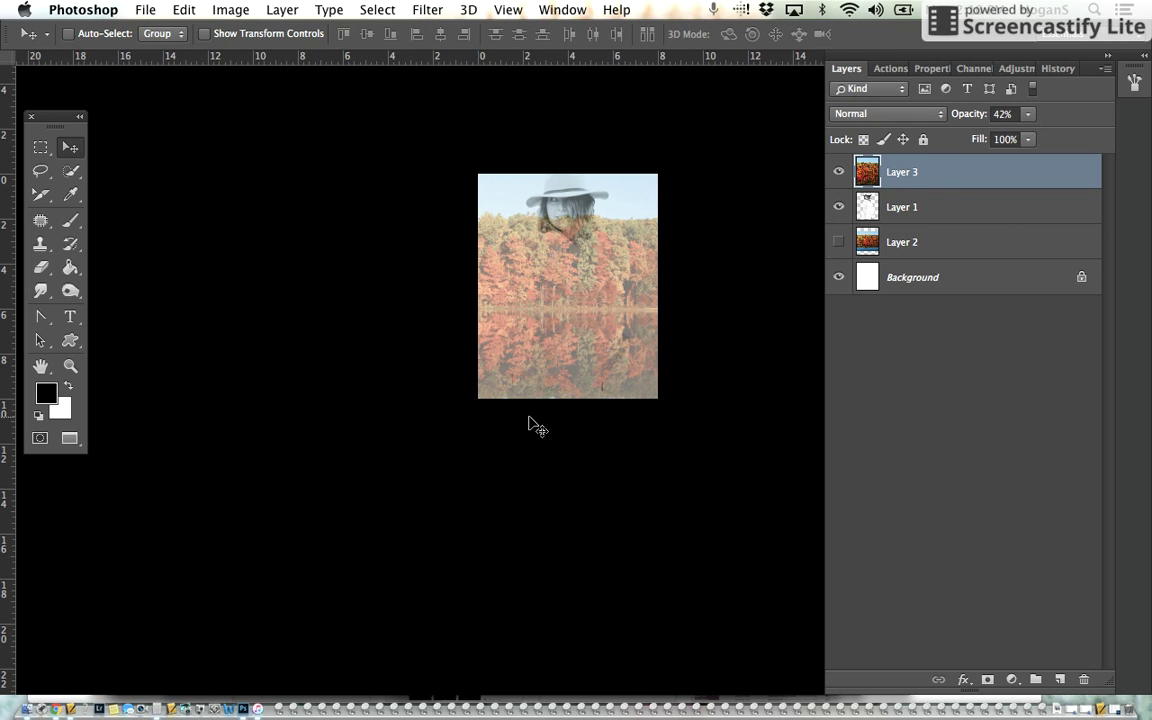
- Restore the foliage layer to 100% opacity and select the woman layer, Layer 1
left_click(1025, 115)
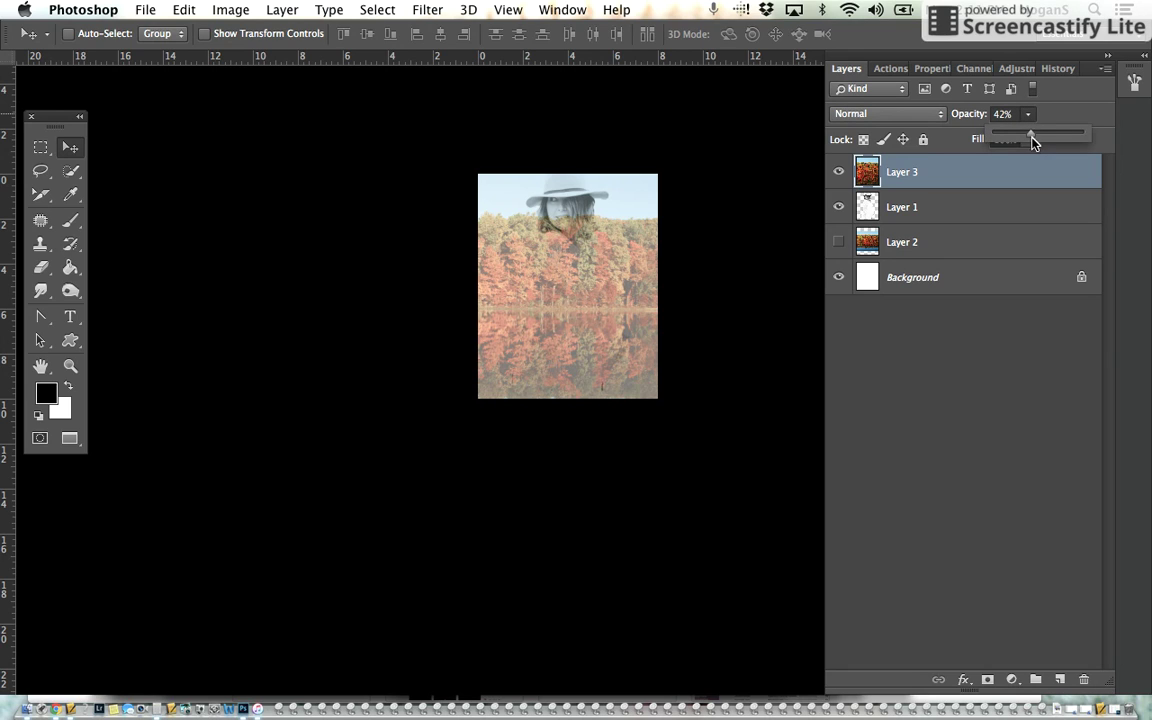
left_click_drag(1033, 140, 1082, 133)
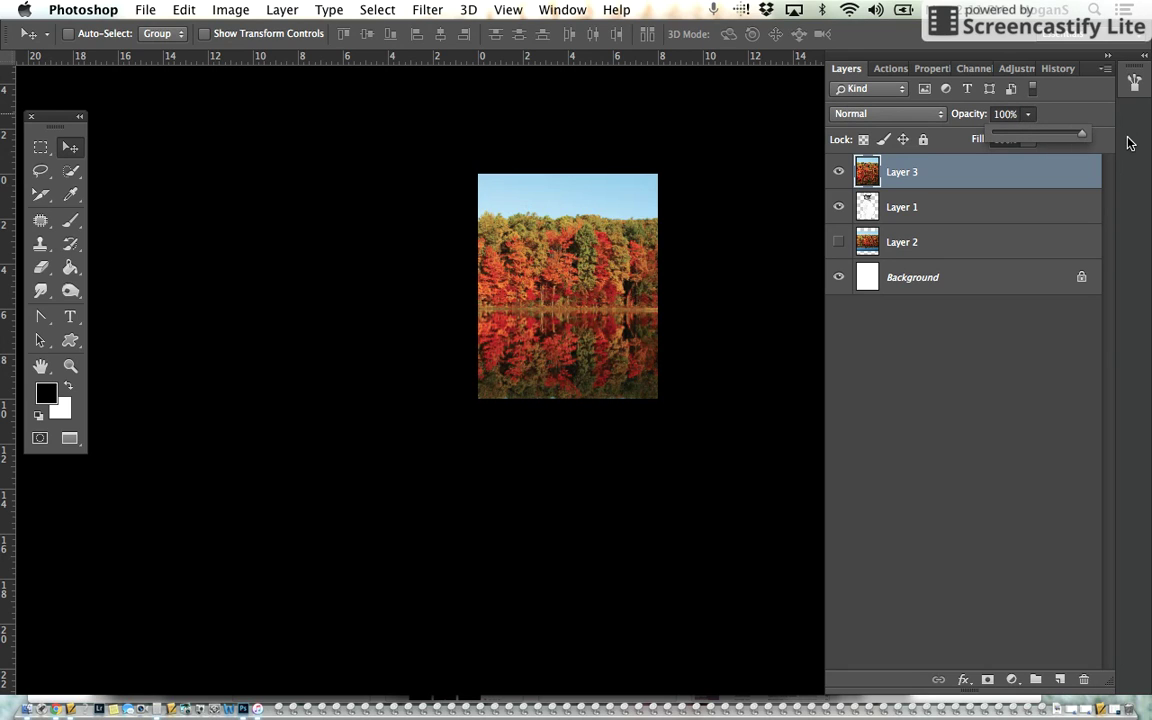
left_click(866, 212)
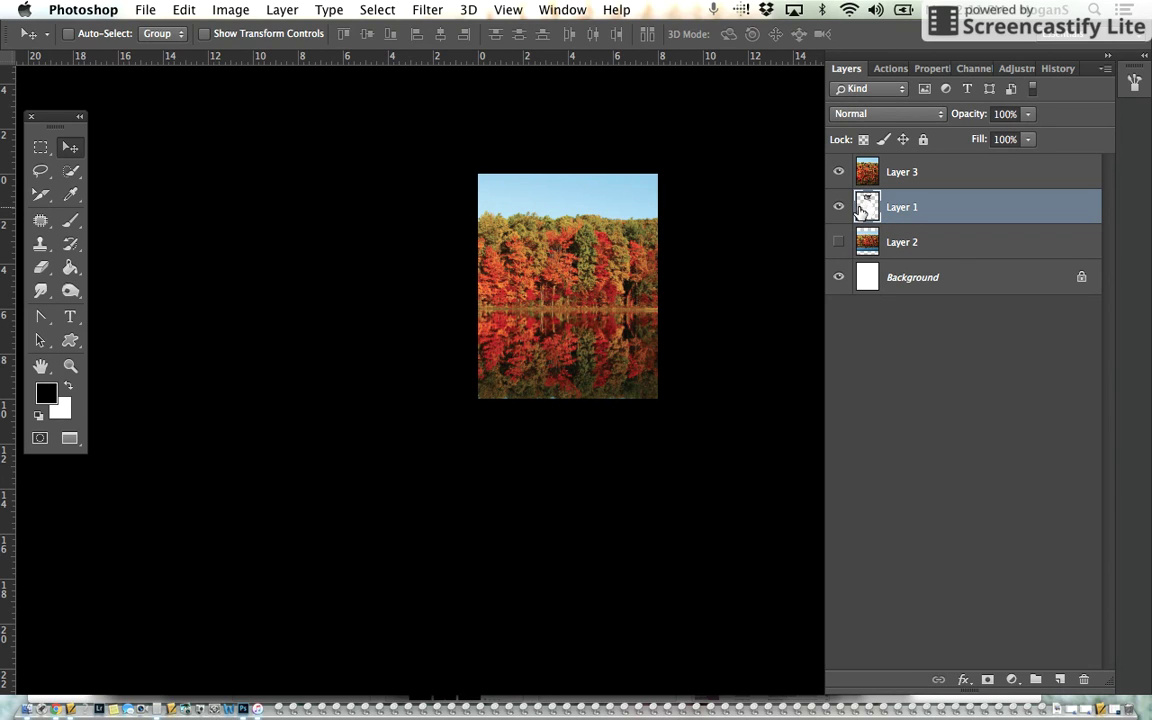
- Load Layer 1's silhouette as a selection and add it as a mask on Layer 3
left_click_drag(862, 207, 872, 214)
left_click(866, 210, "super")
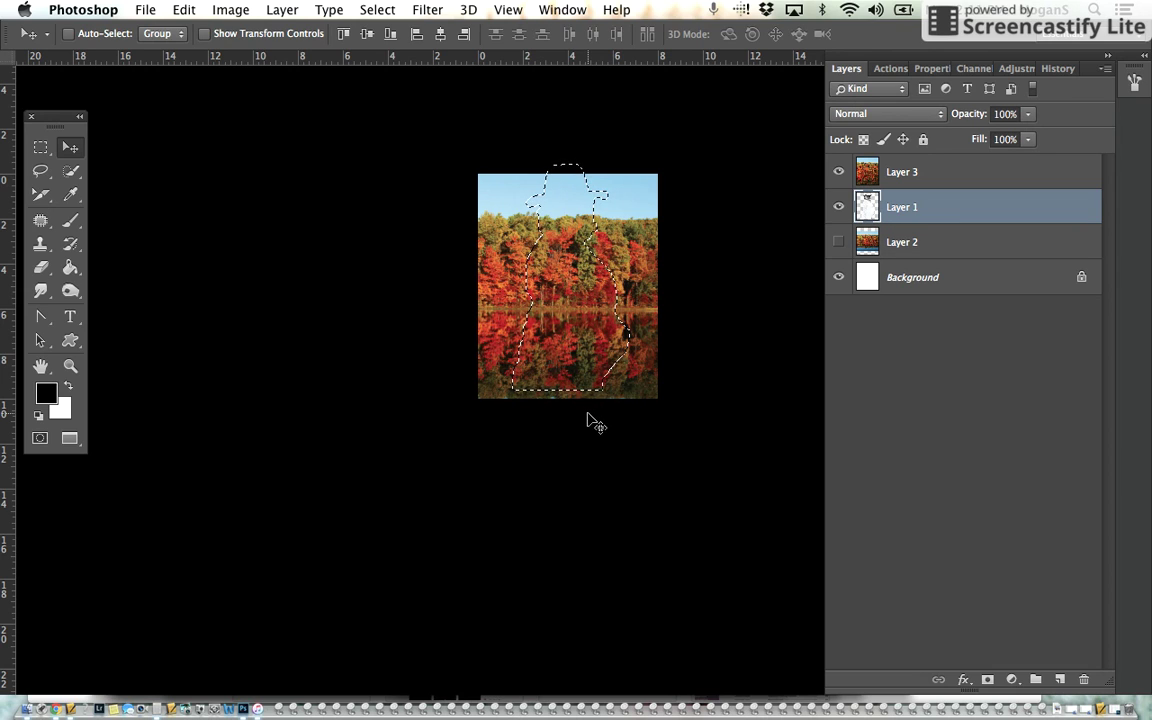
left_click(868, 176)
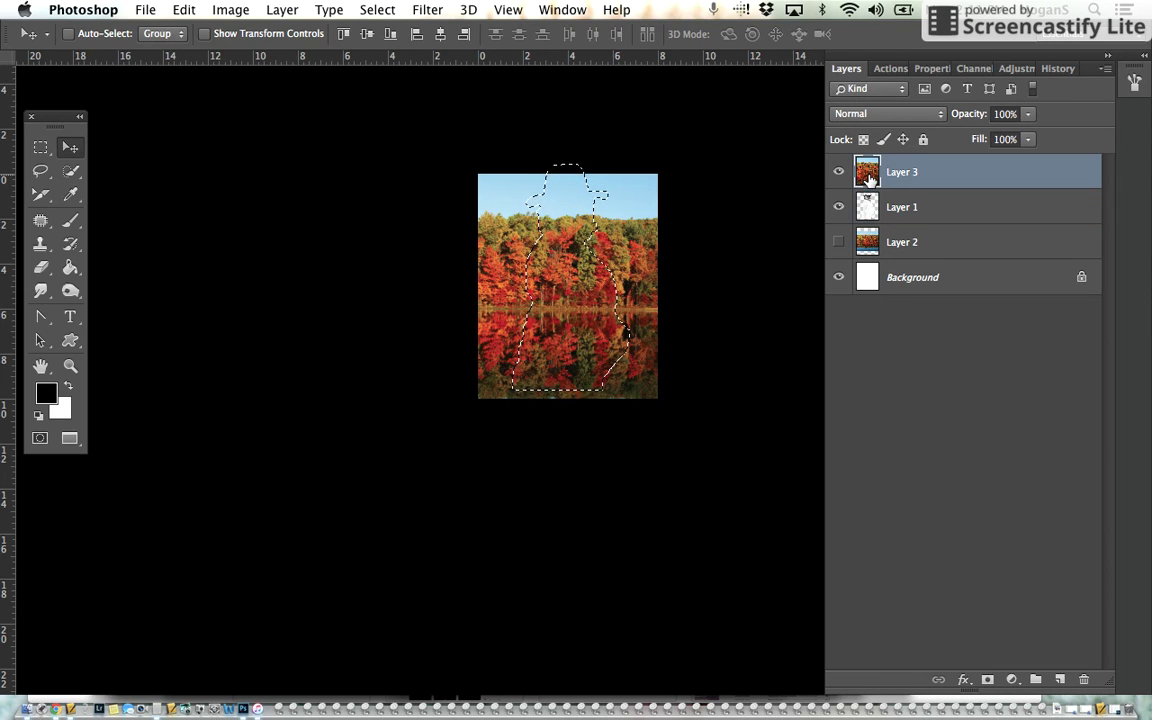
left_click(987, 680)
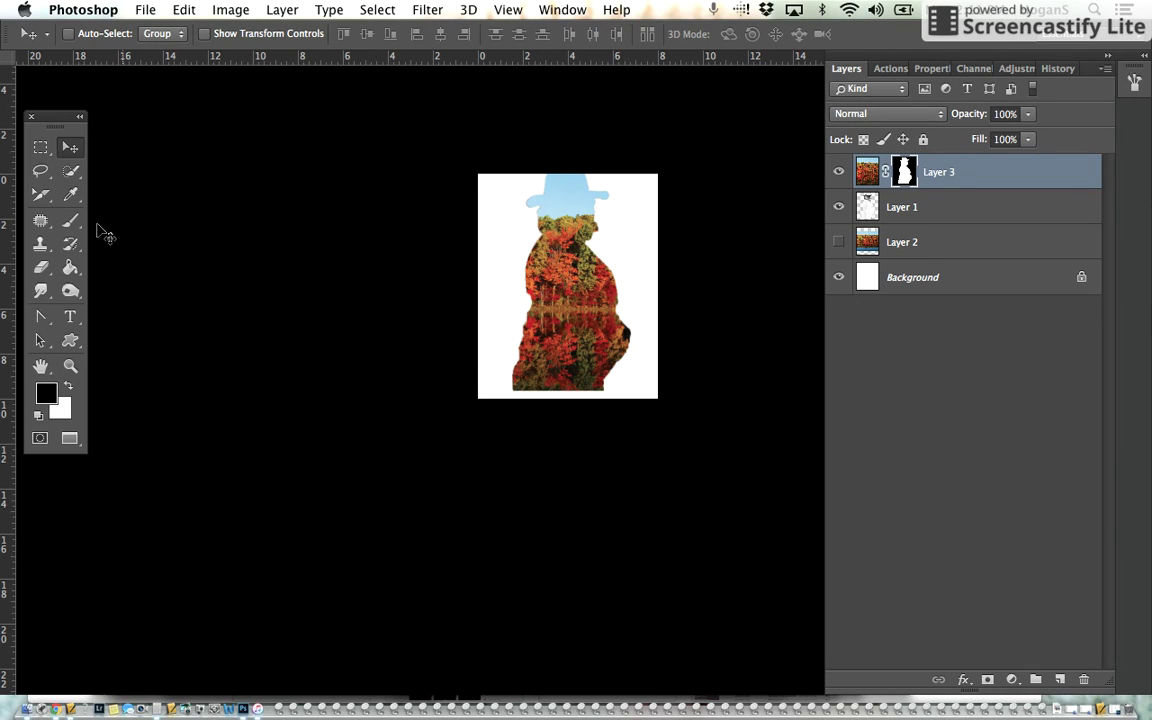
- Reload the silhouette selection and set the Brush to 1000 px, 0% hardness, 50% opacity
left_click(862, 210, "ctrl")
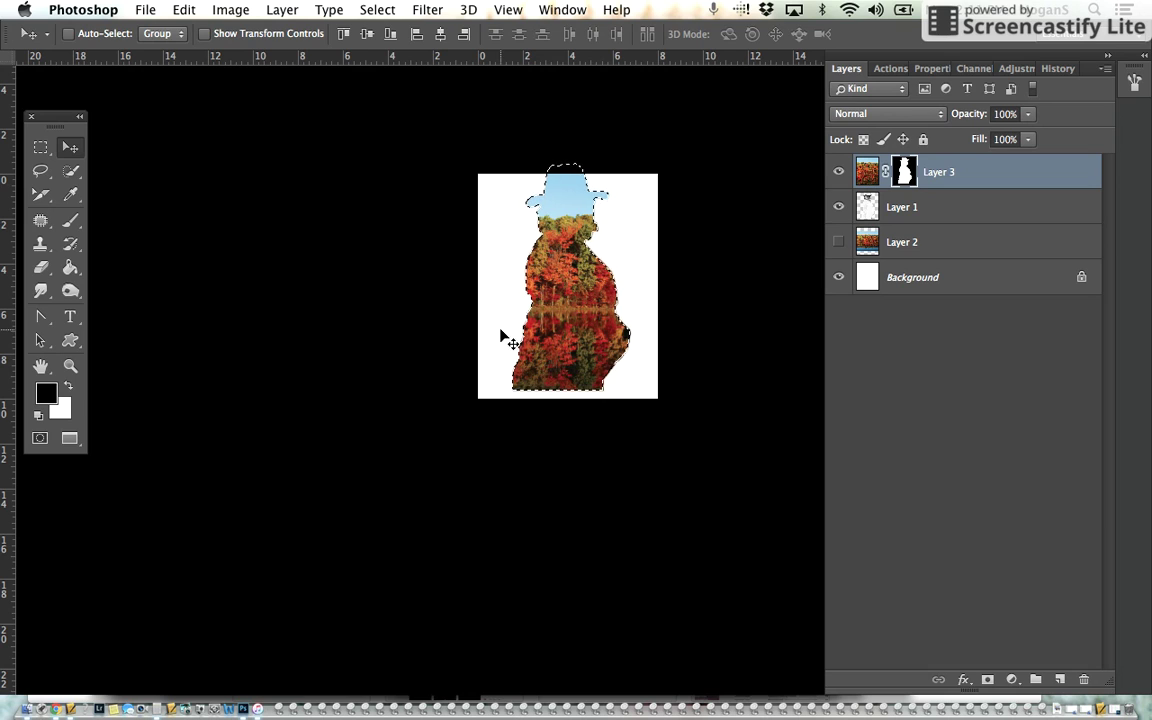
left_click(71, 217)
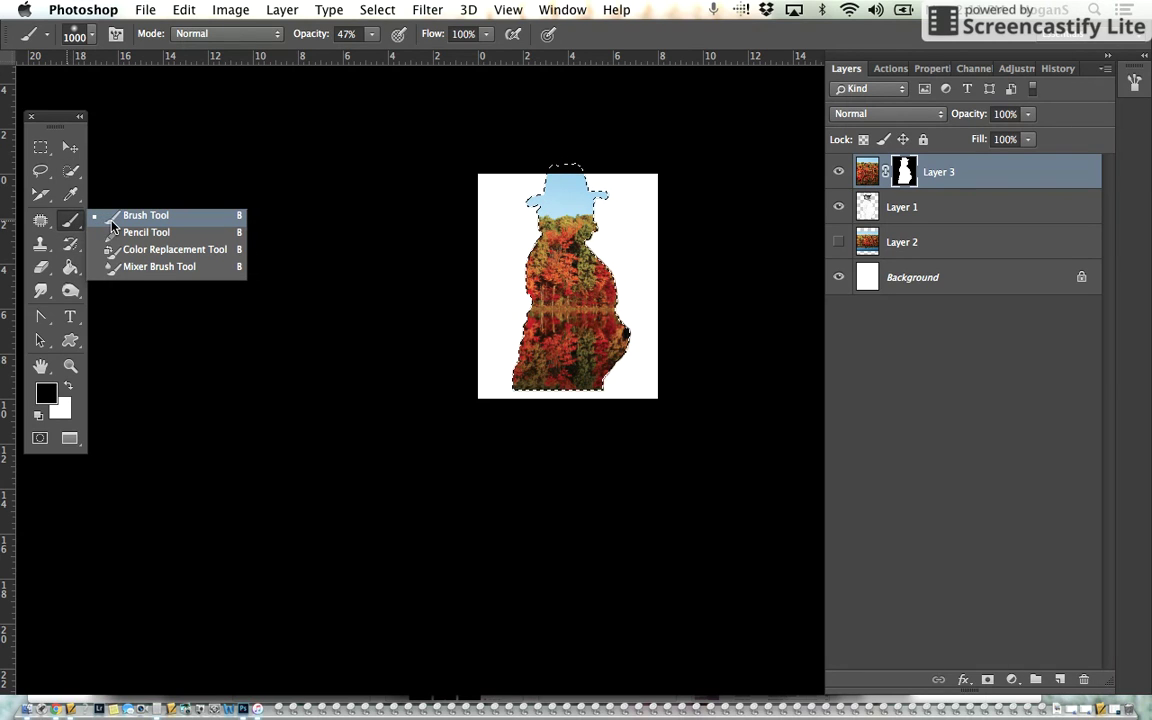
left_click(113, 226)
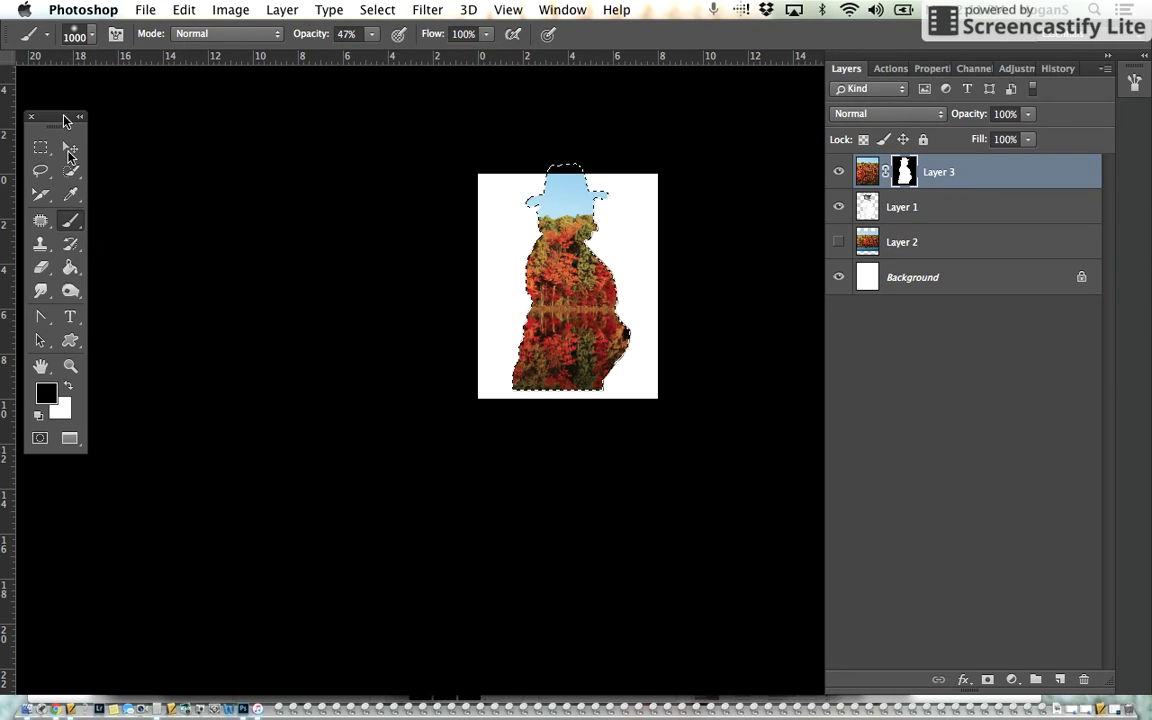
left_click(89, 36)
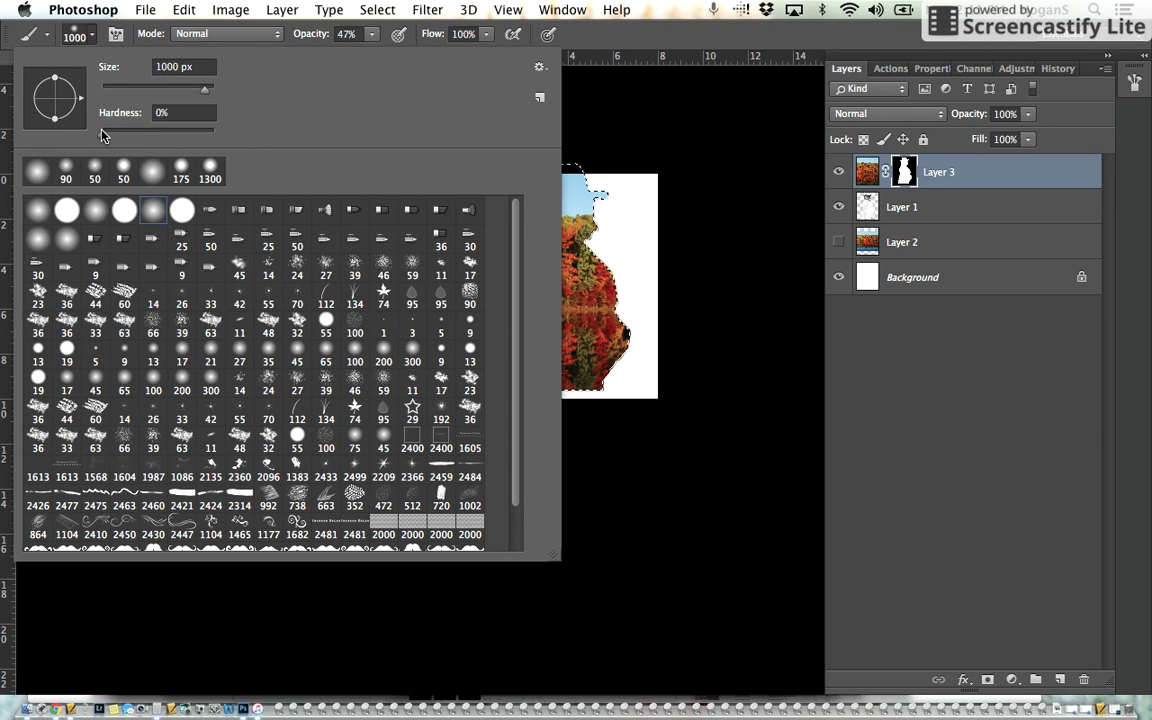
left_click_drag(101, 131, 208, 133)
left_click_drag(131, 140, 80, 133)
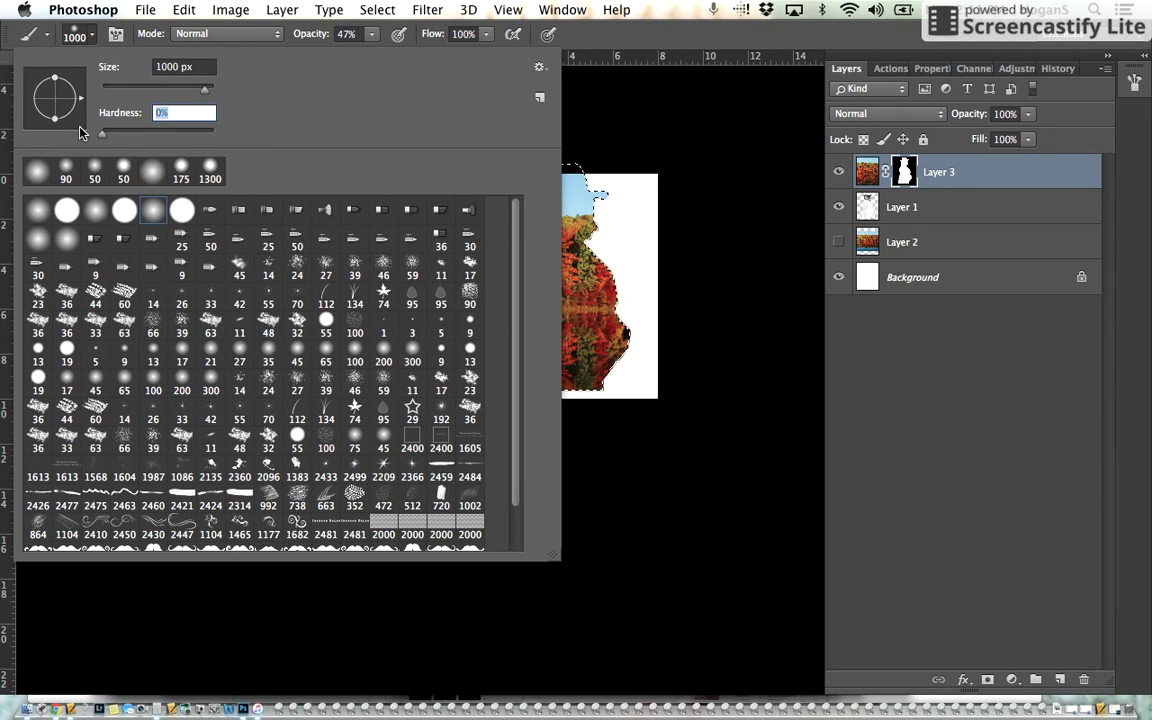
left_click(369, 35)
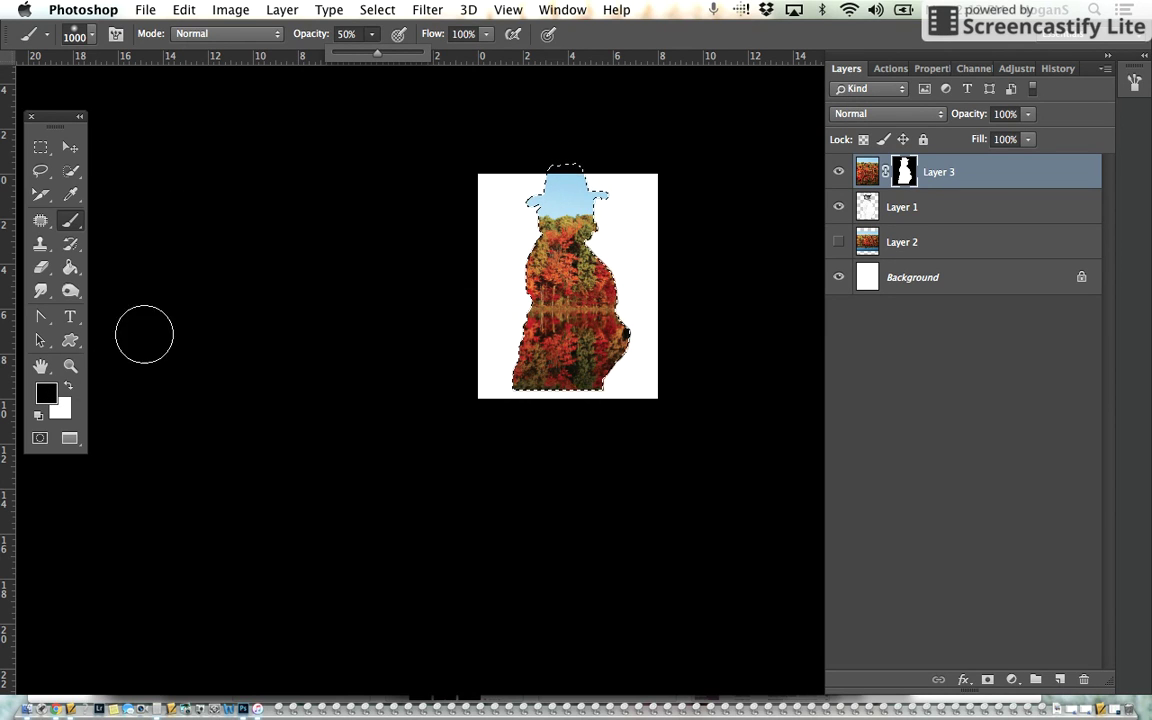
- Zoom in and paint black on Layer 3's mask over the face and lower-left figure
left_click(70, 367)
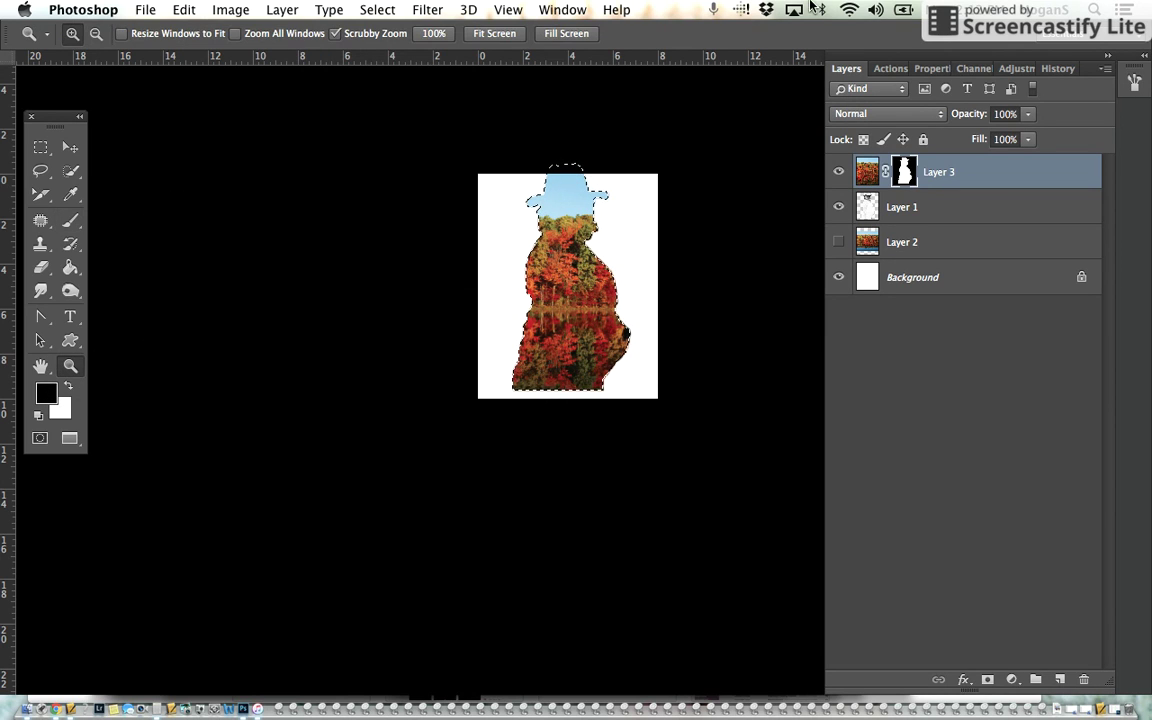
left_click(578, 249)
left_click(578, 249)
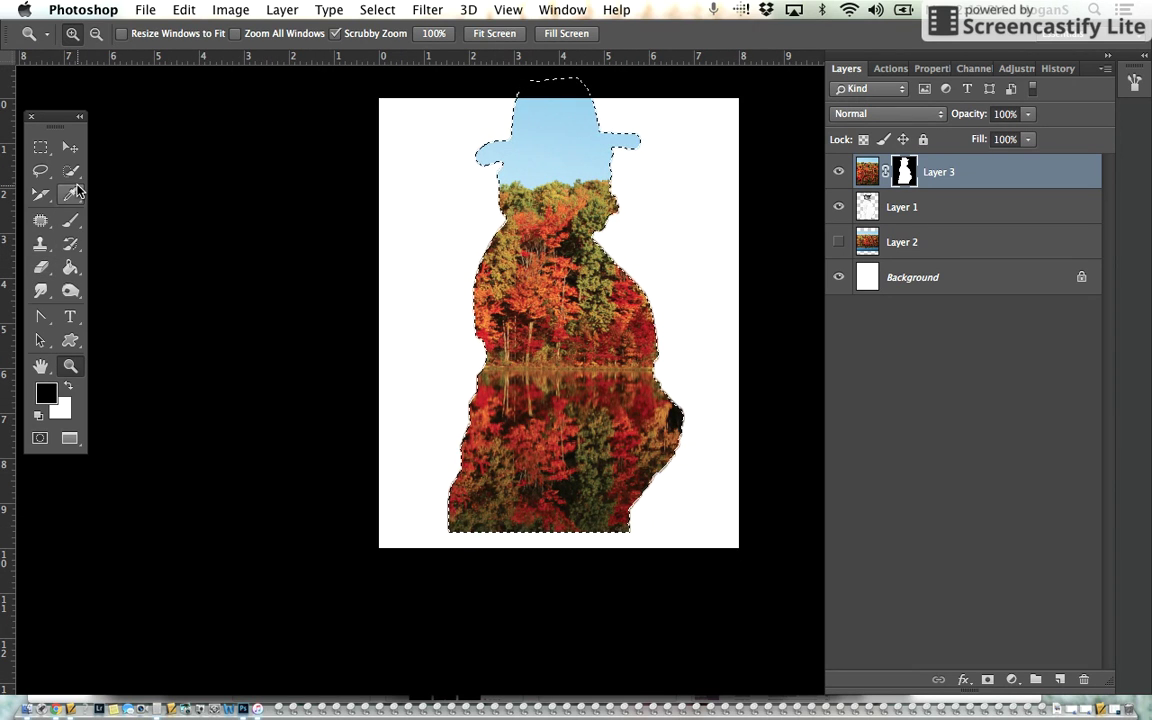
left_click(70, 220)
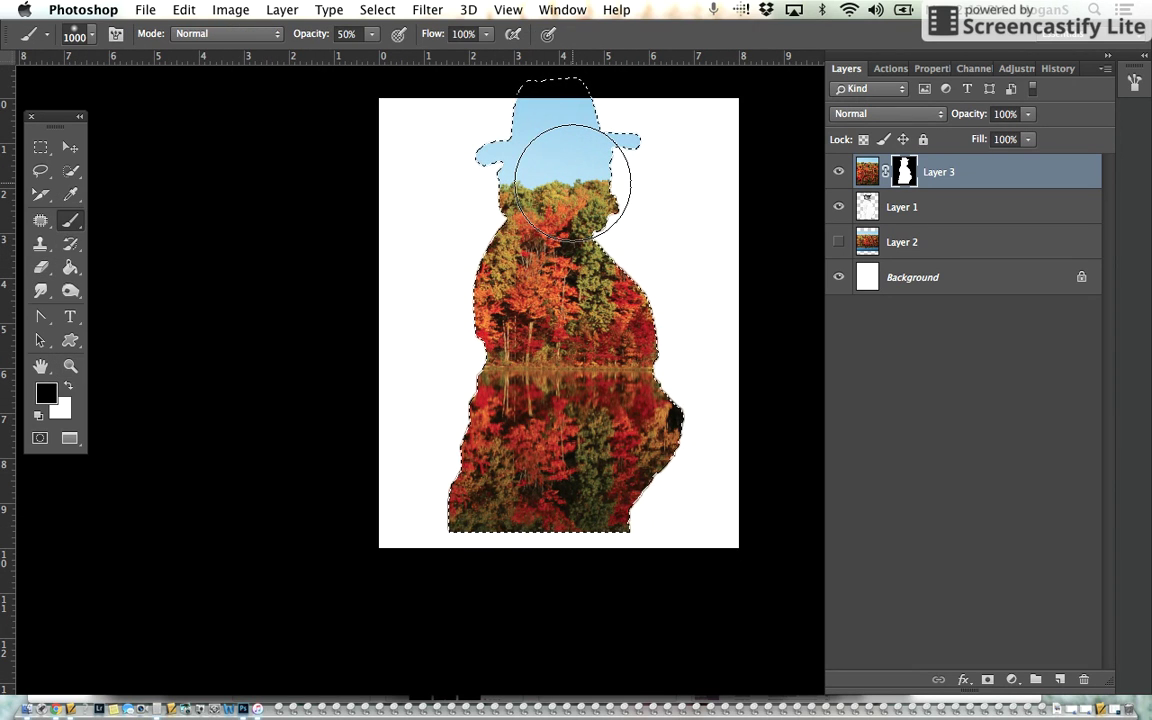
mouse_move(572, 182)
left_mouse_down()
mouse_move(520, 188)
mouse_move(521, 208)
mouse_move(594, 273)
mouse_move(593, 293)
mouse_move(523, 290)
mouse_move(508, 350)
mouse_move(539, 378)
mouse_move(573, 378)
mouse_move(614, 341)
mouse_move(655, 408)
mouse_move(593, 446)
mouse_move(459, 446)
mouse_move(516, 495)
mouse_move(661, 500)
mouse_move(493, 478)
mouse_move(523, 452)
mouse_move(677, 442)
mouse_move(592, 333)
mouse_move(482, 289)
mouse_move(474, 129)
mouse_move(497, 113)
mouse_move(610, 116)
mouse_move(566, 117)
left_mouse_up()
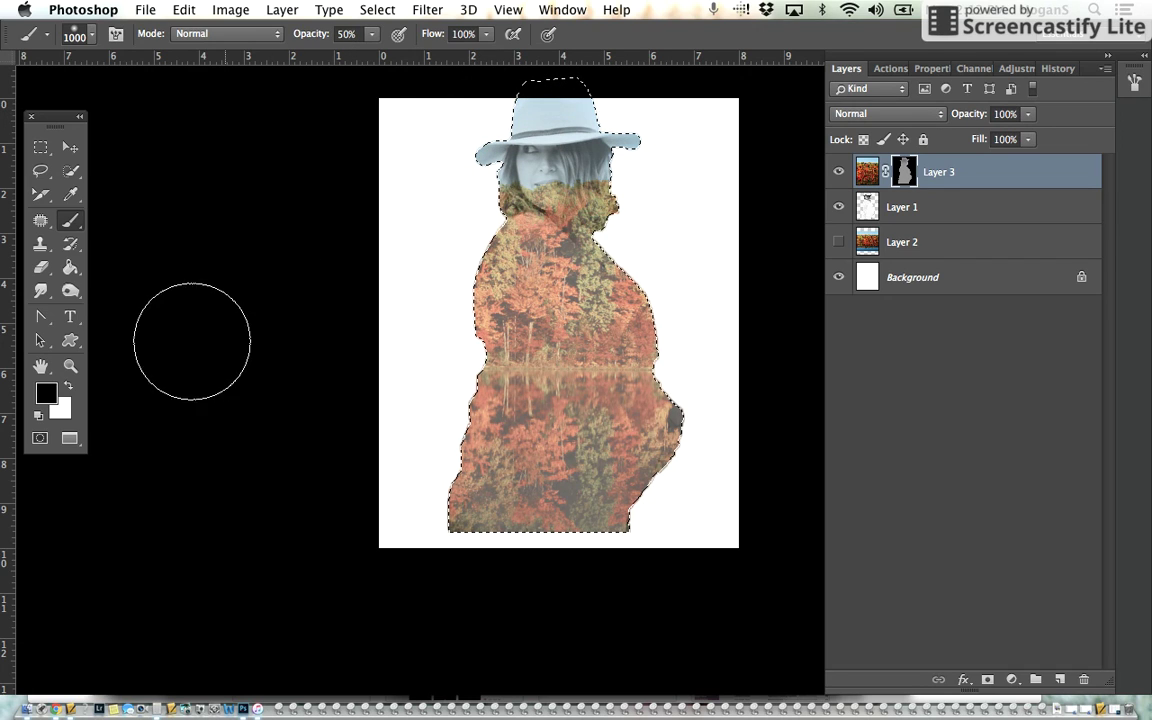
mouse_move(459, 351)
left_mouse_down()
mouse_move(454, 416)
mouse_move(476, 444)
mouse_move(463, 363)
mouse_move(481, 409)
mouse_move(461, 412)
mouse_move(462, 441)
mouse_move(445, 383)
mouse_move(466, 519)
mouse_move(449, 419)
mouse_move(462, 439)
mouse_move(447, 445)
mouse_move(483, 455)
mouse_move(481, 414)
mouse_move(483, 472)
left_mouse_up()
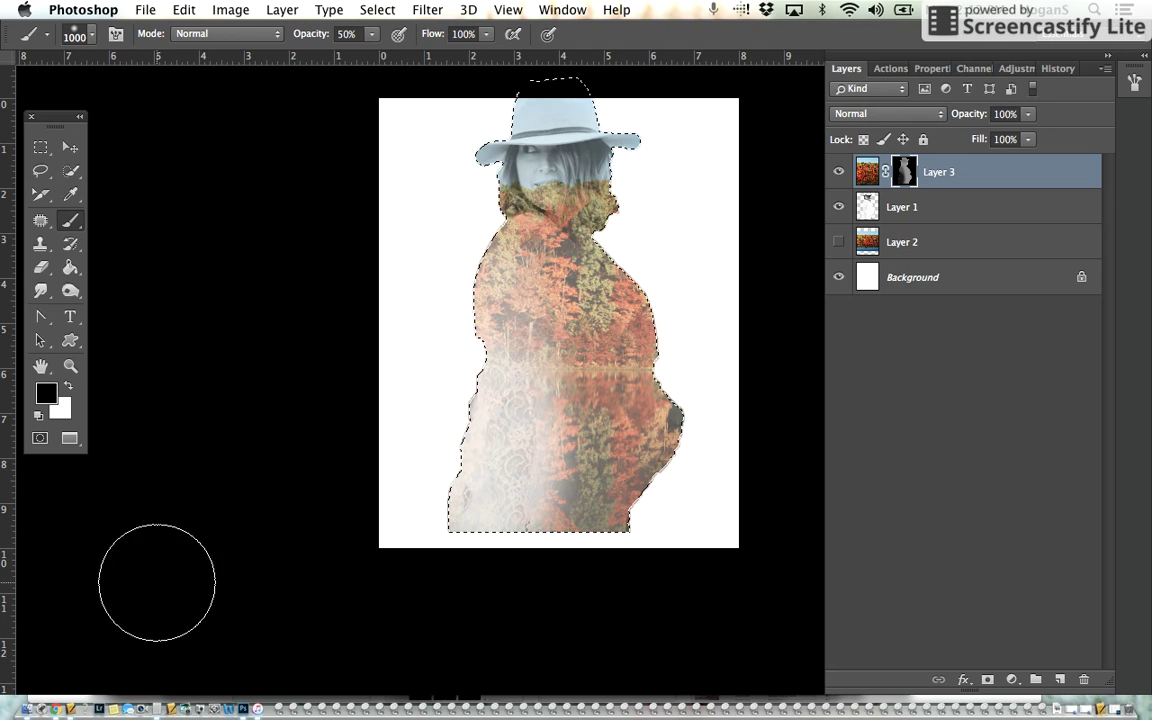
- Restore the lower-left trees with white, paint black over body, face and belly, then deselect
left_click(67, 386)
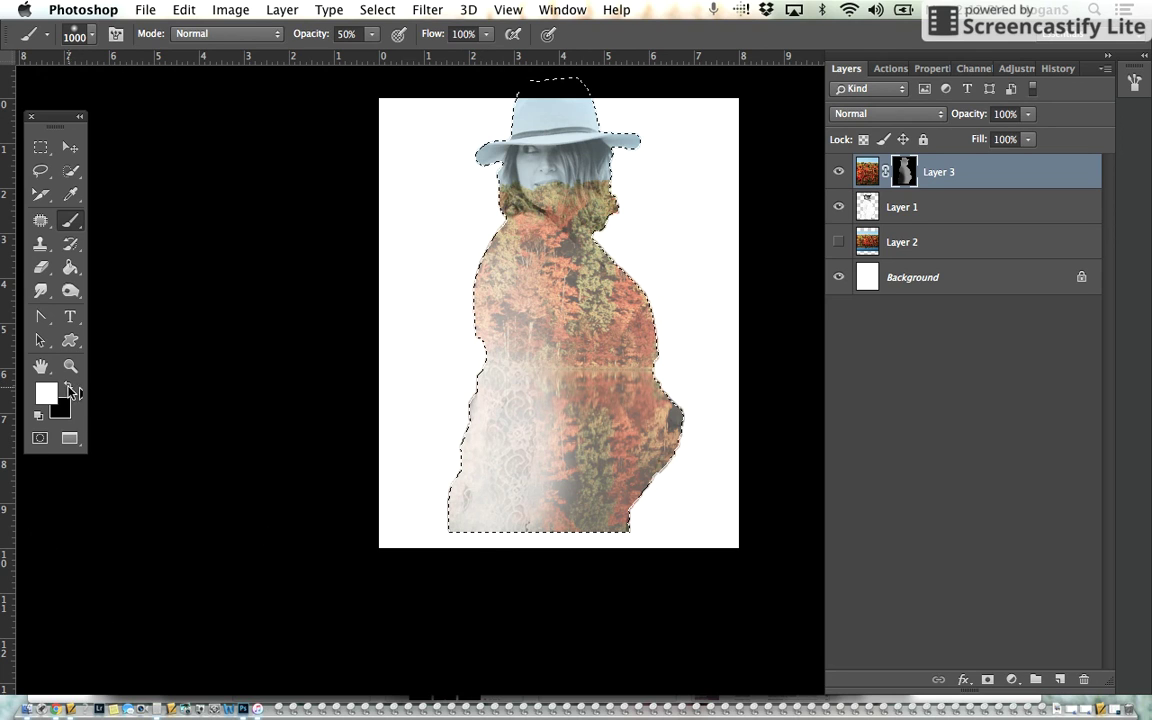
mouse_move(501, 494)
left_mouse_down()
mouse_move(510, 332)
mouse_move(527, 571)
mouse_move(535, 440)
mouse_move(573, 328)
mouse_move(490, 290)
mouse_move(470, 265)
left_mouse_up()
left_click(68, 387)
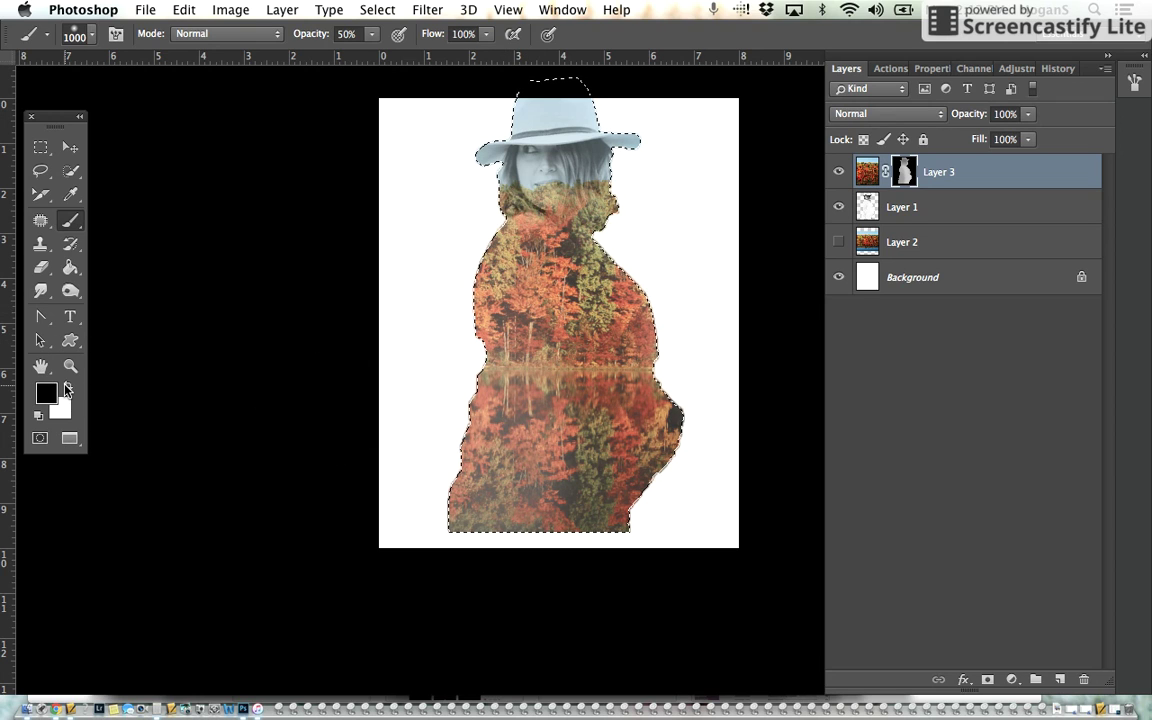
mouse_move(419, 291)
left_mouse_down()
mouse_move(510, 220)
mouse_move(560, 300)
mouse_move(667, 418)
mouse_move(480, 260)
mouse_move(591, 488)
mouse_move(514, 540)
mouse_move(527, 232)
mouse_move(500, 265)
mouse_move(470, 240)
mouse_move(553, 253)
mouse_move(607, 244)
mouse_move(599, 237)
mouse_move(553, 270)
mouse_move(492, 392)
mouse_move(512, 483)
mouse_move(648, 404)
mouse_move(599, 399)
mouse_move(625, 405)
mouse_move(597, 314)
mouse_move(607, 360)
mouse_move(576, 309)
mouse_move(594, 347)
mouse_move(612, 522)
mouse_move(567, 532)
left_mouse_up()
mouse_move(612, 149)
left_mouse_down()
mouse_move(481, 145)
mouse_move(520, 110)
mouse_move(505, 120)
left_mouse_up()
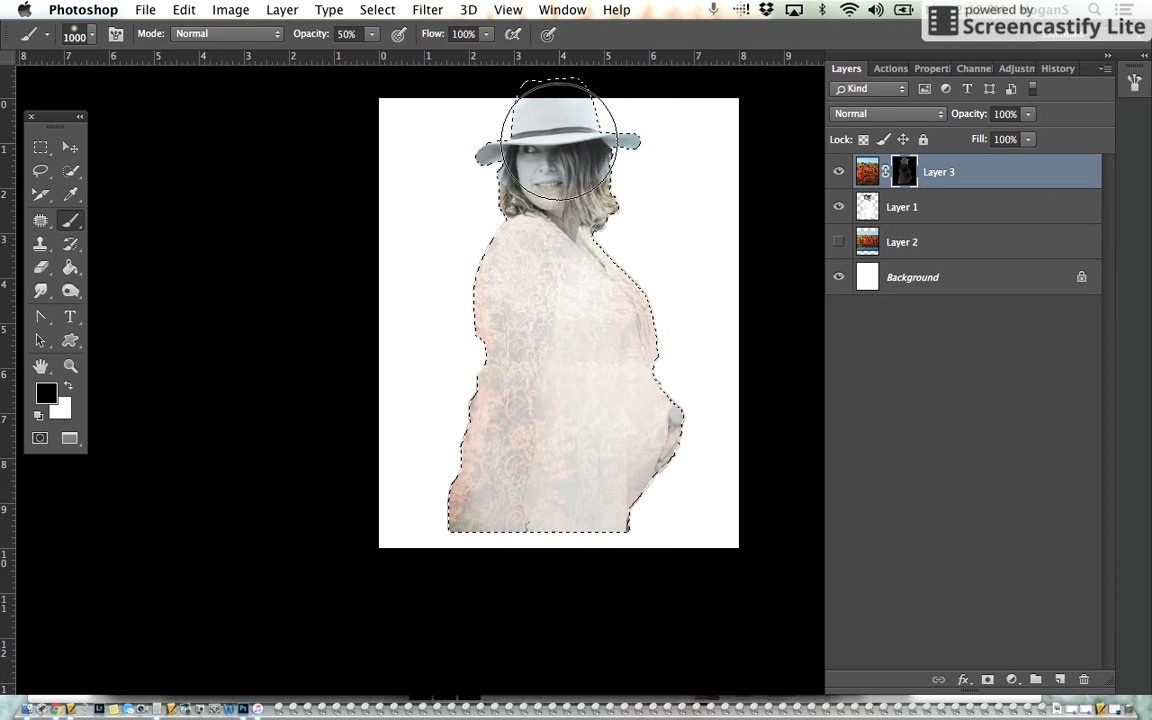
left_click_drag(589, 416, 534, 374)
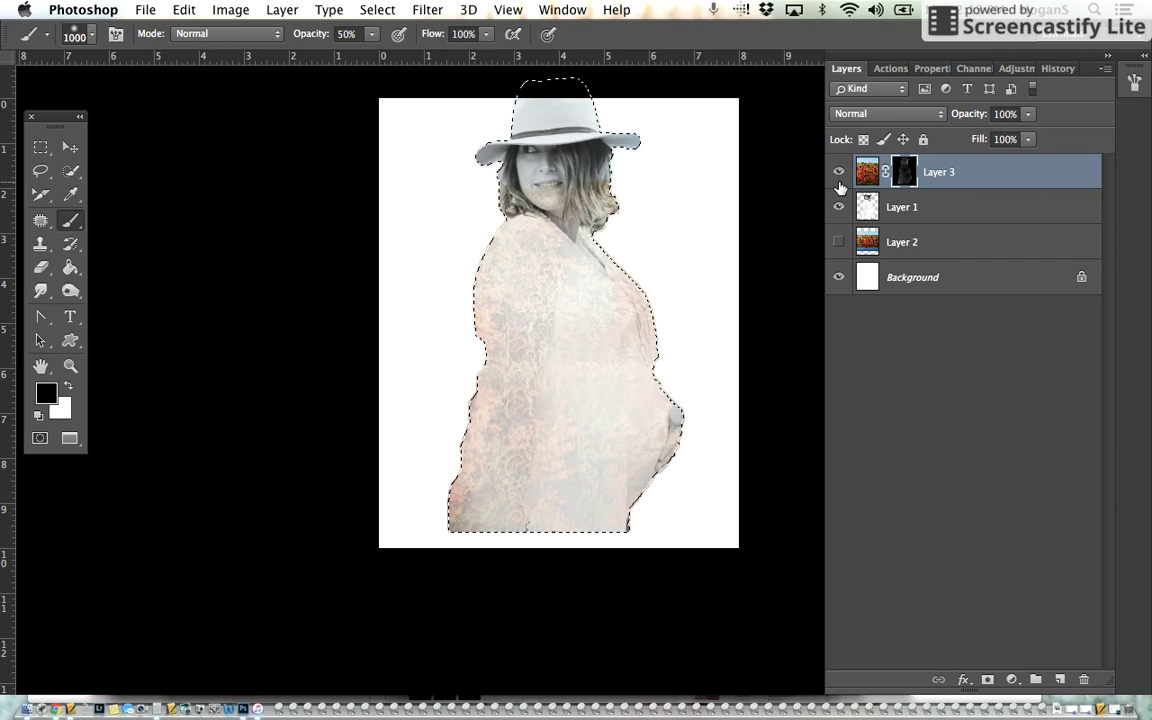
key("super+d")
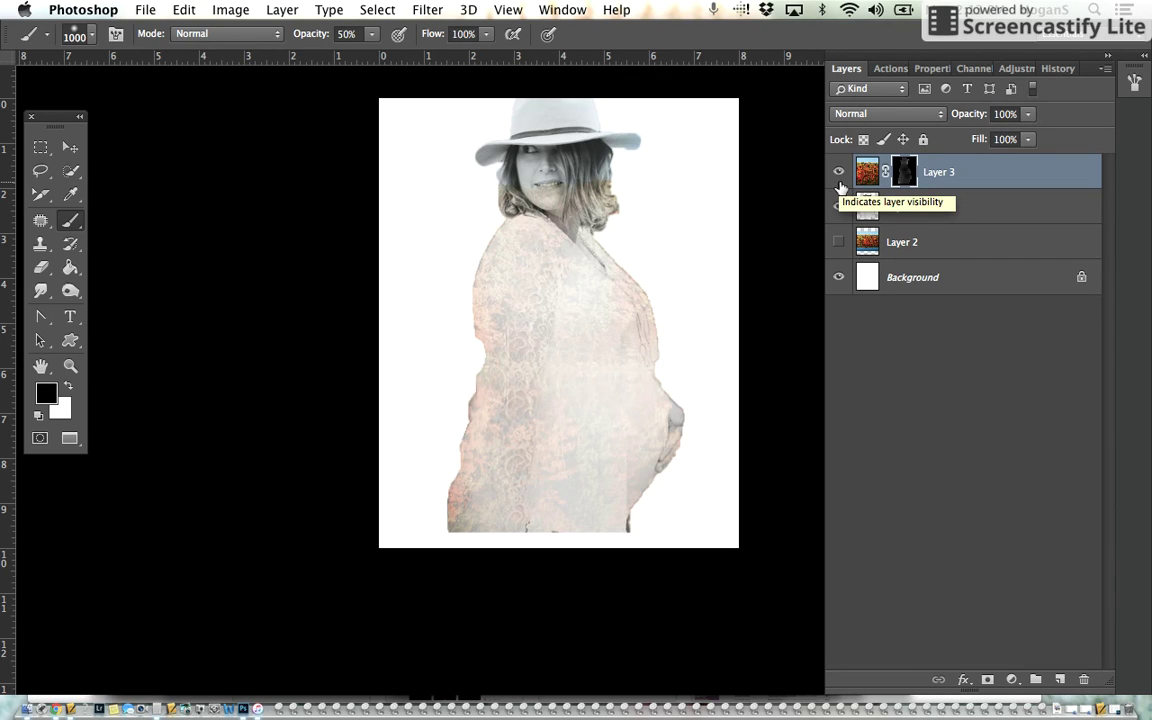
- Show Layer 2's lake photo and scale it past the canvas edges, shifted downward
left_click(838, 242)
left_click_drag(932, 174, 936, 166)
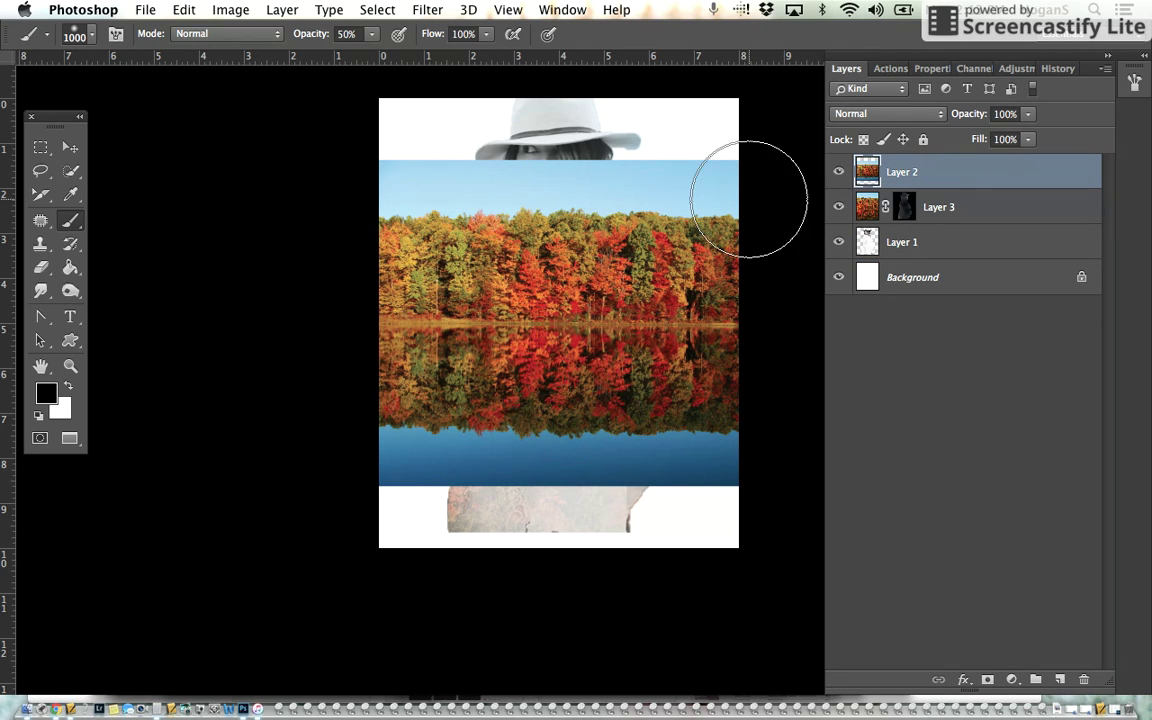
key("super+t")
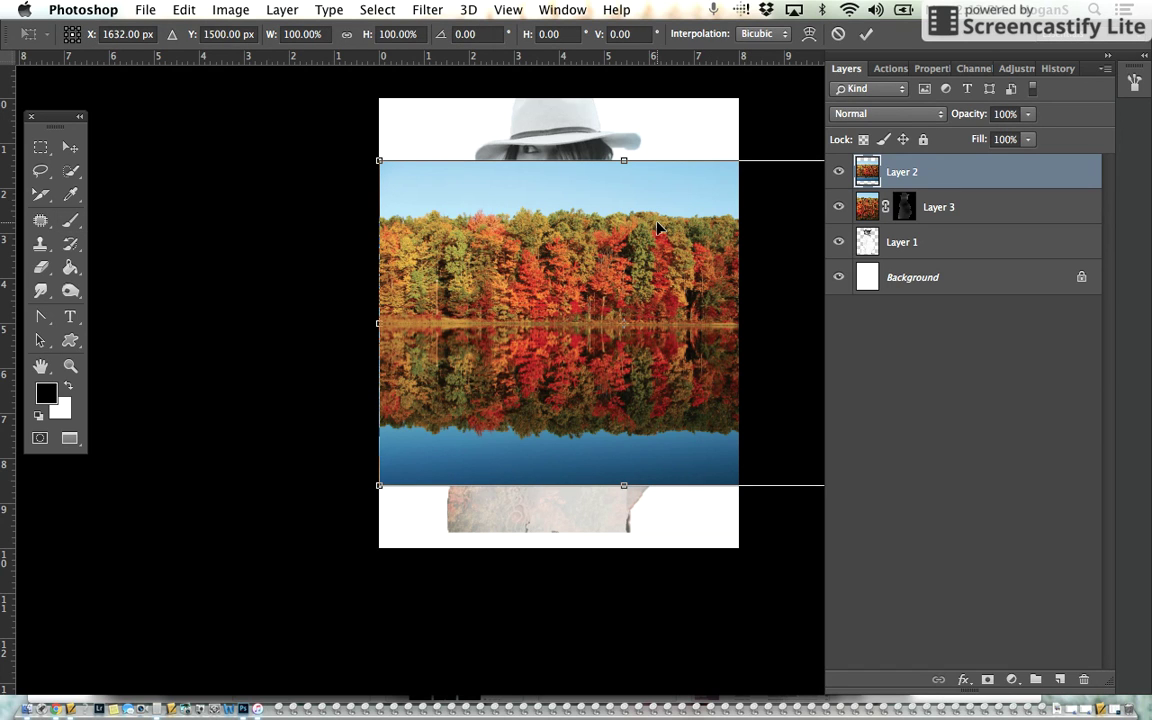
left_click_drag(378, 158, 300, 132)
scroll(596, 355, "down", 5)
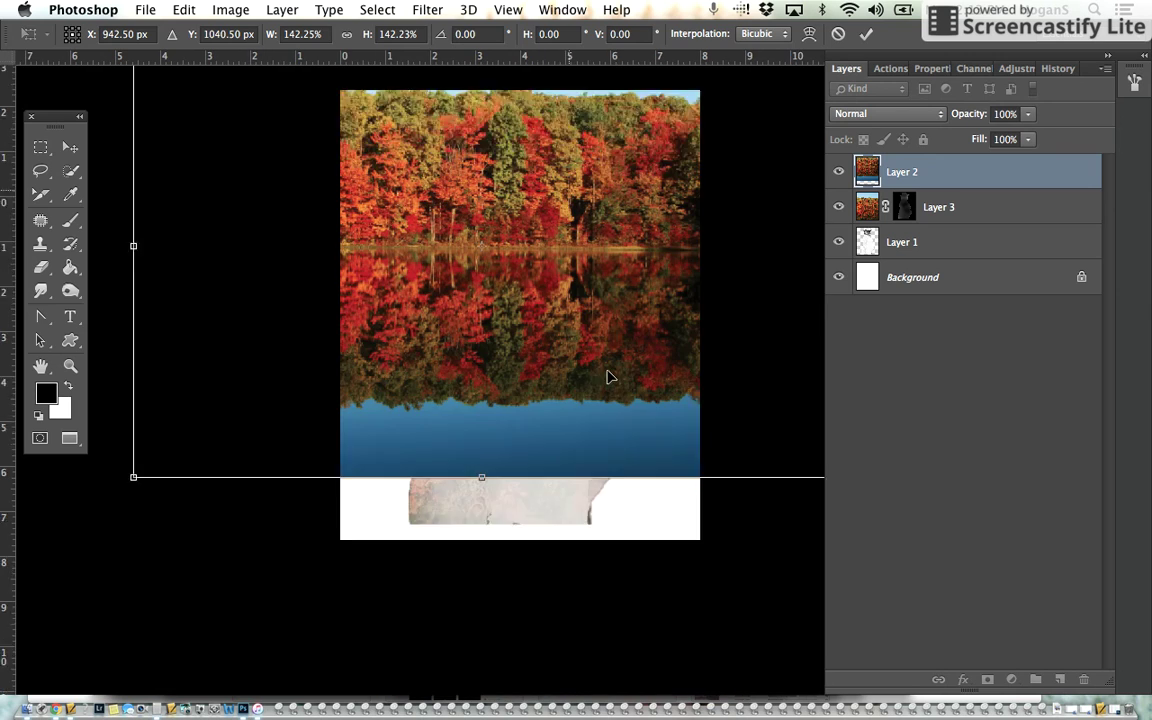
left_click_drag(482, 314, 478, 380)
scroll(478, 380, "up", 3)
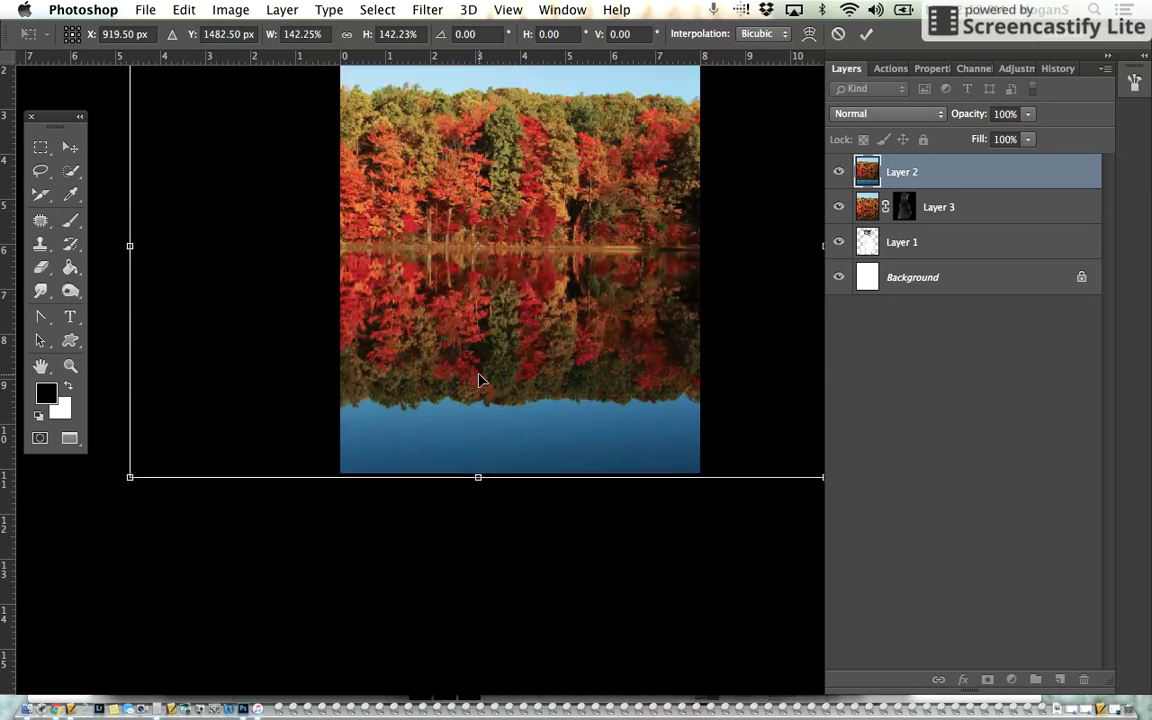
left_click_drag(130, 178, 525, 390)
key("Return")
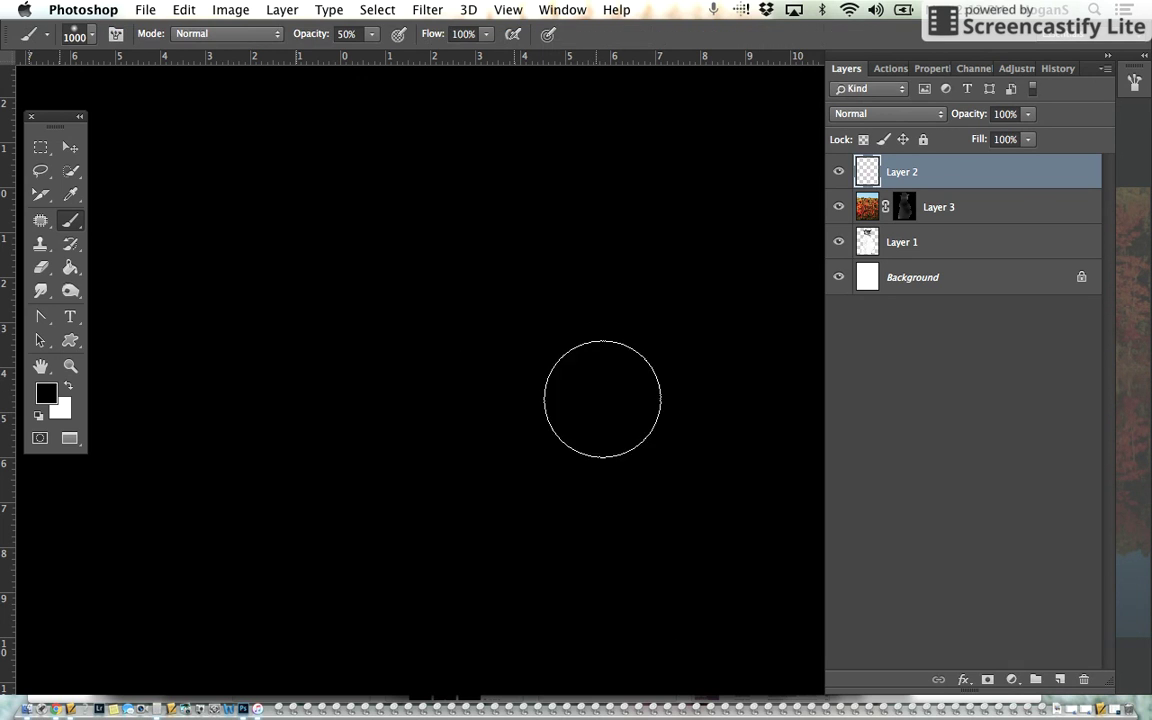
- Blur the lake photo on Layer 2 with a Gaussian Blur of about 74 px radius
key("f")
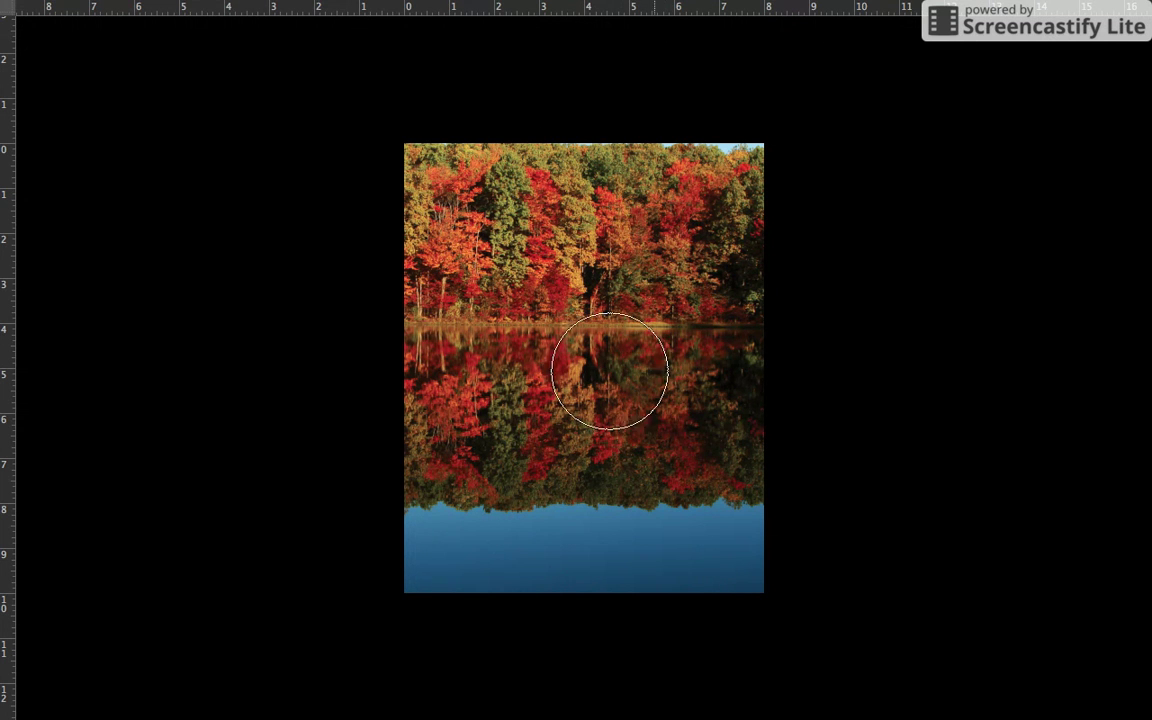
key("f")
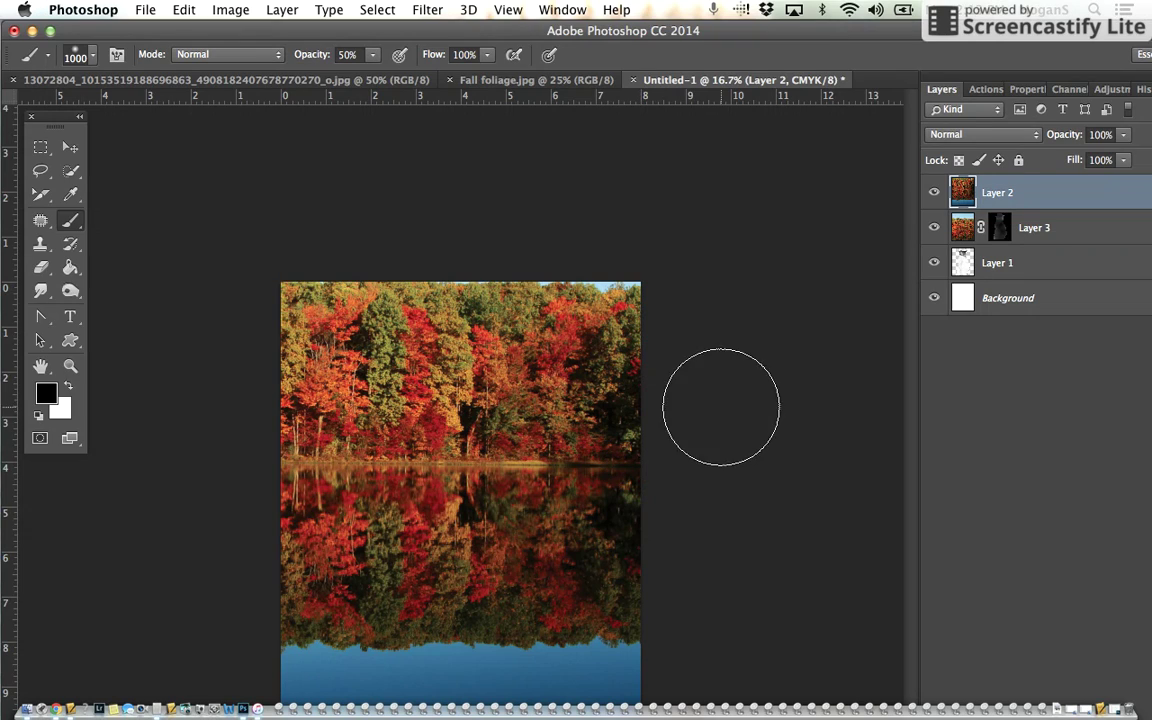
left_click(430, 12)
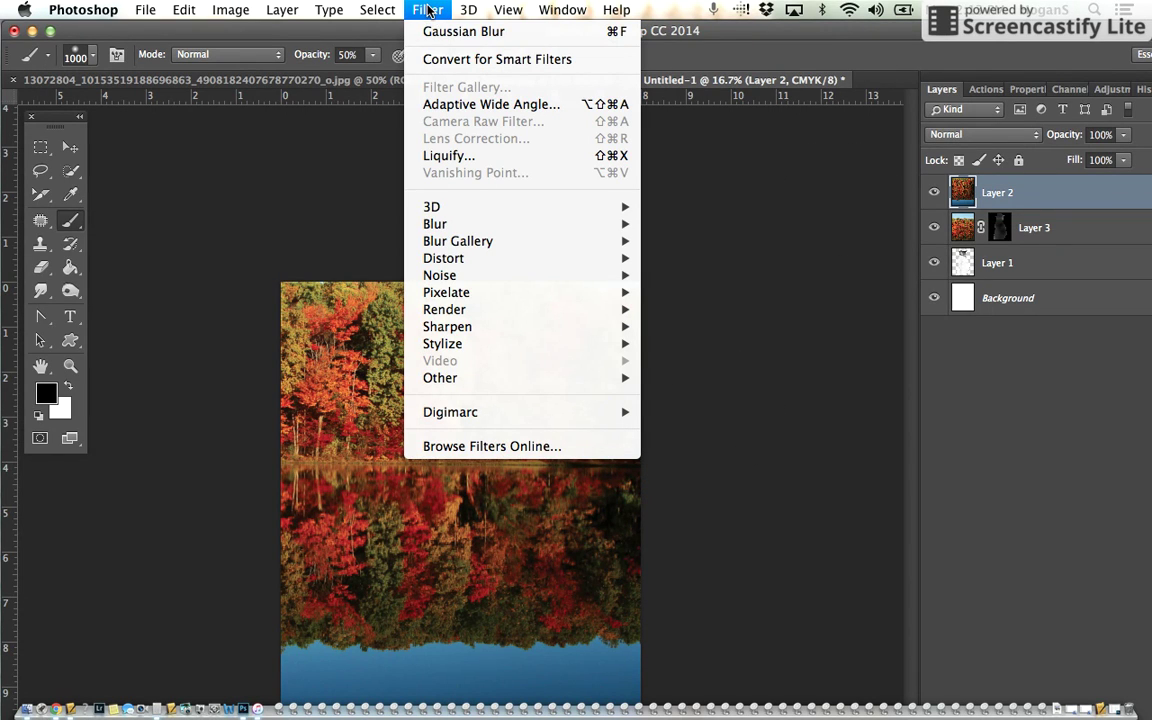
mouse_move(435, 228)
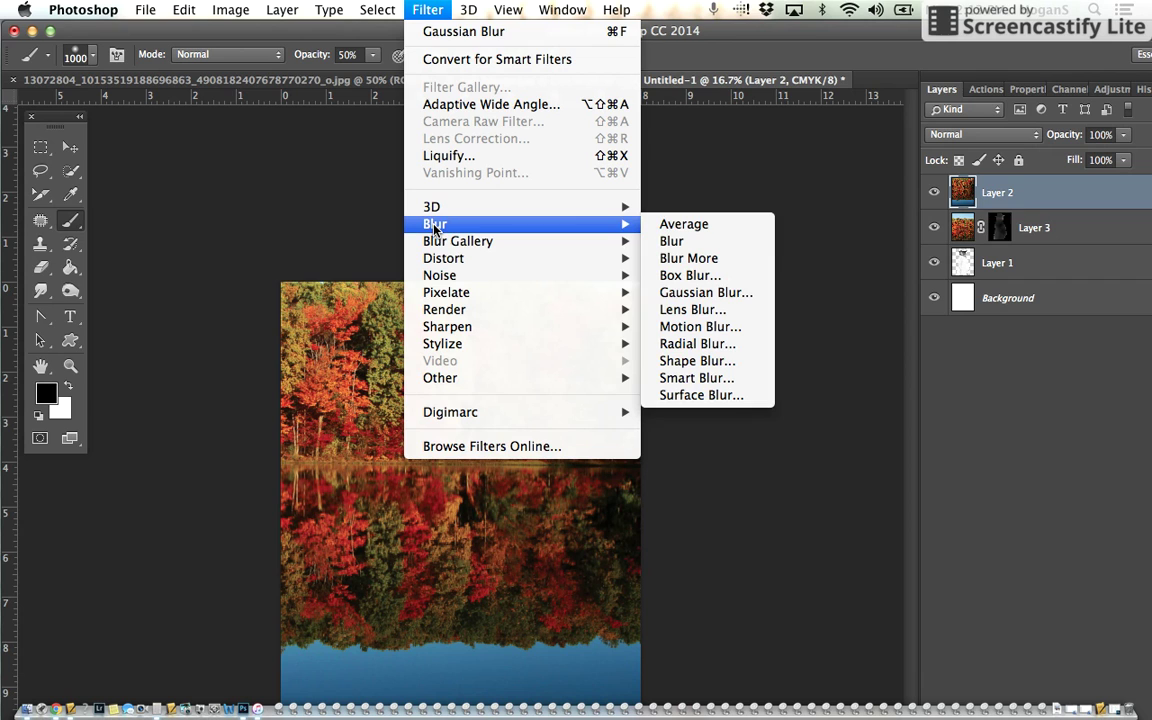
left_click(705, 293)
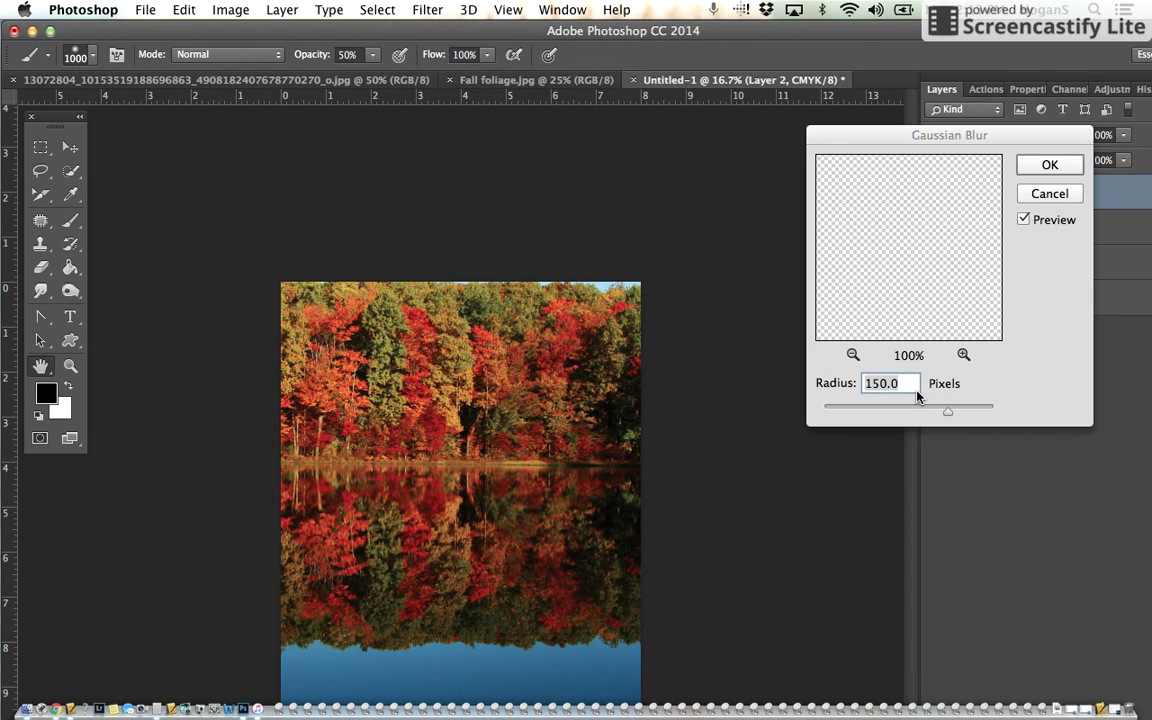
left_click_drag(946, 413, 913, 418)
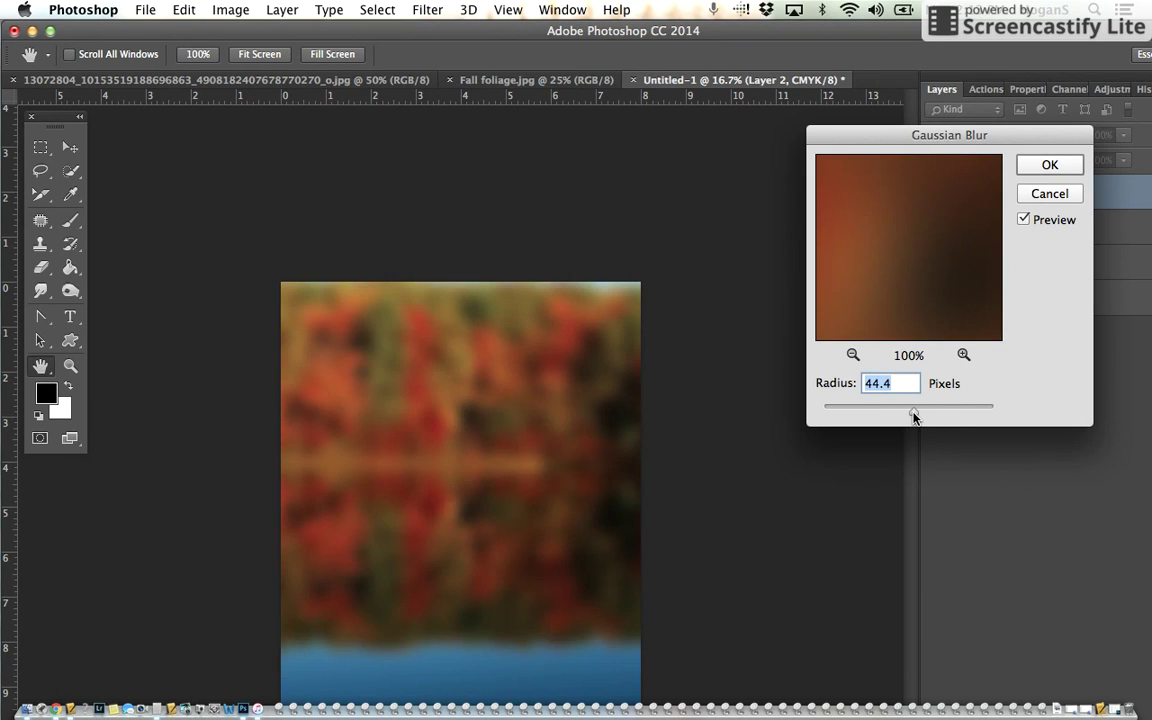
left_click_drag(912, 411, 925, 416)
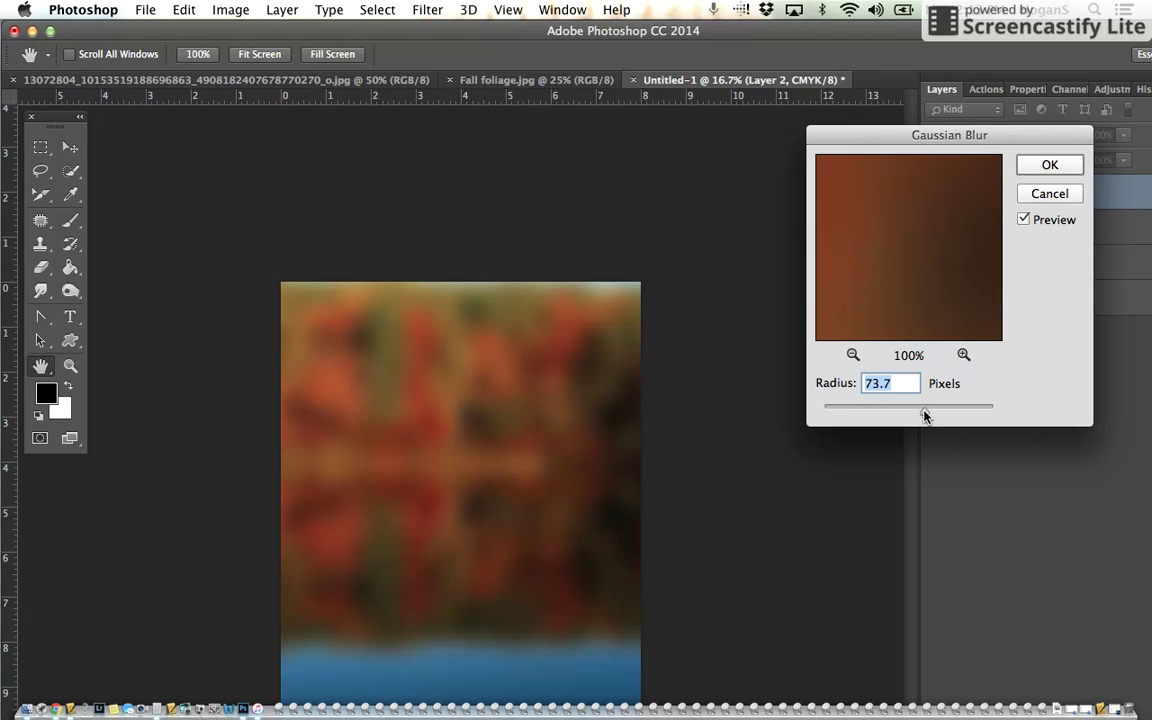
left_click(1048, 165)
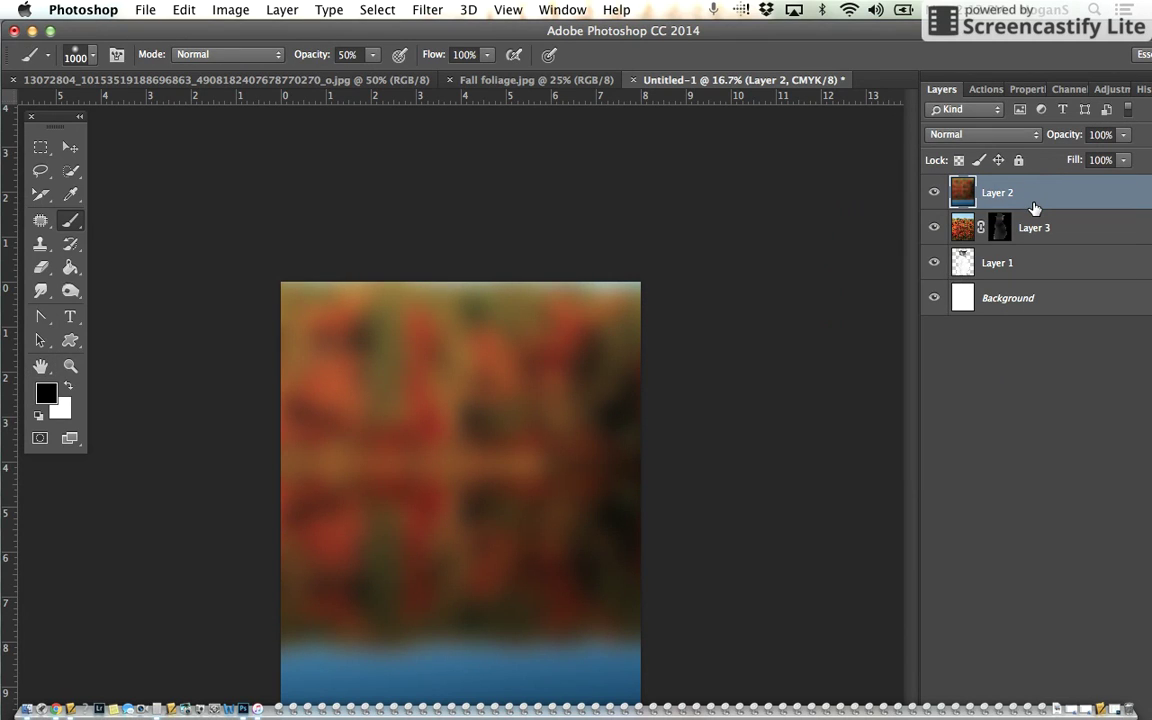
- Move the blurred Layer 2 beneath Layer 1 and lower its opacity to 57%
left_click_drag(1034, 207, 1019, 288)
left_click_drag(1036, 201, 1030, 282)
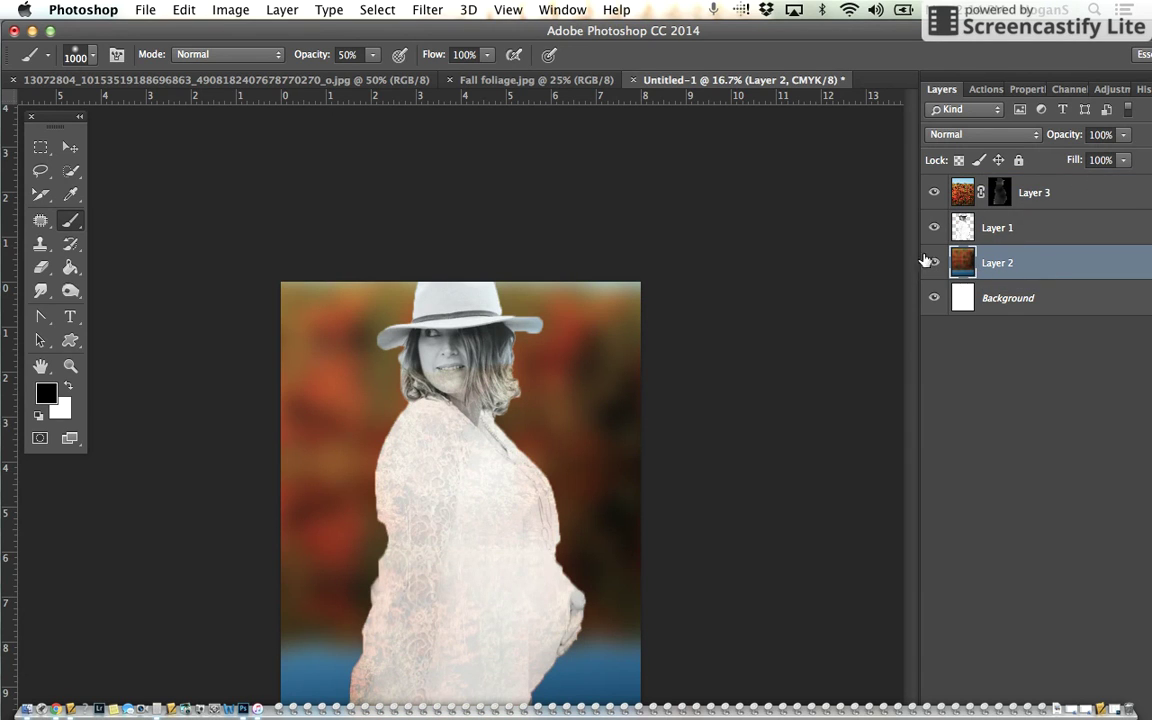
left_click(1124, 136)
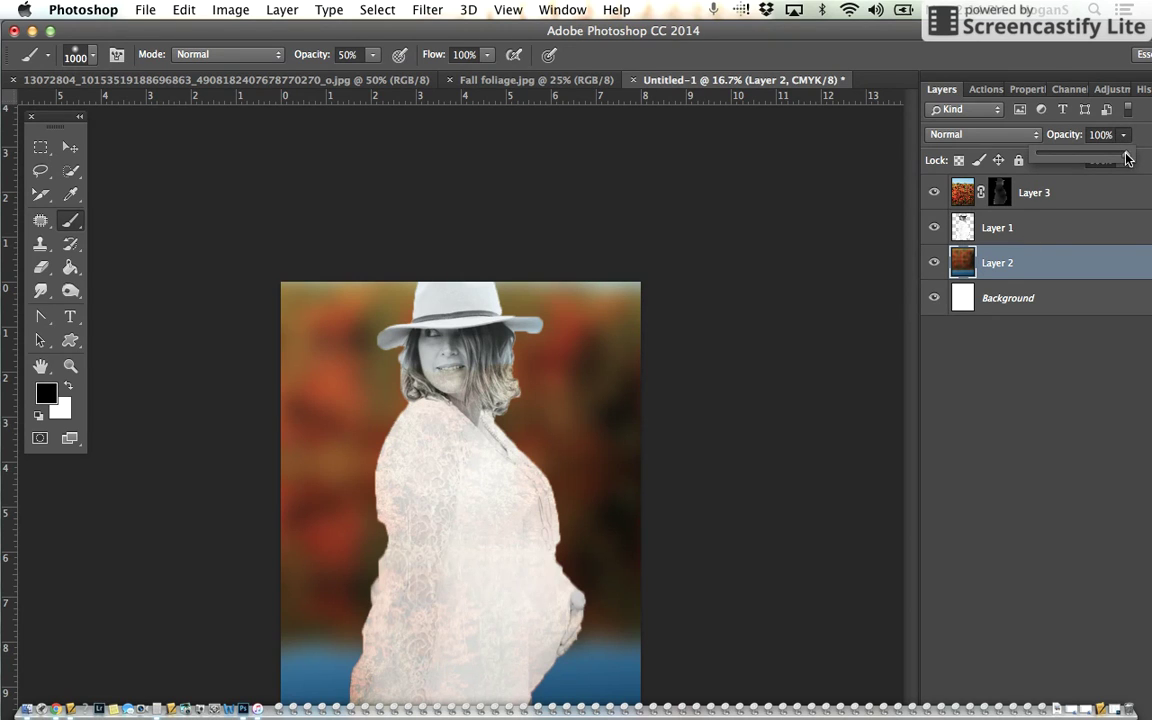
left_click_drag(1098, 158, 1087, 158)
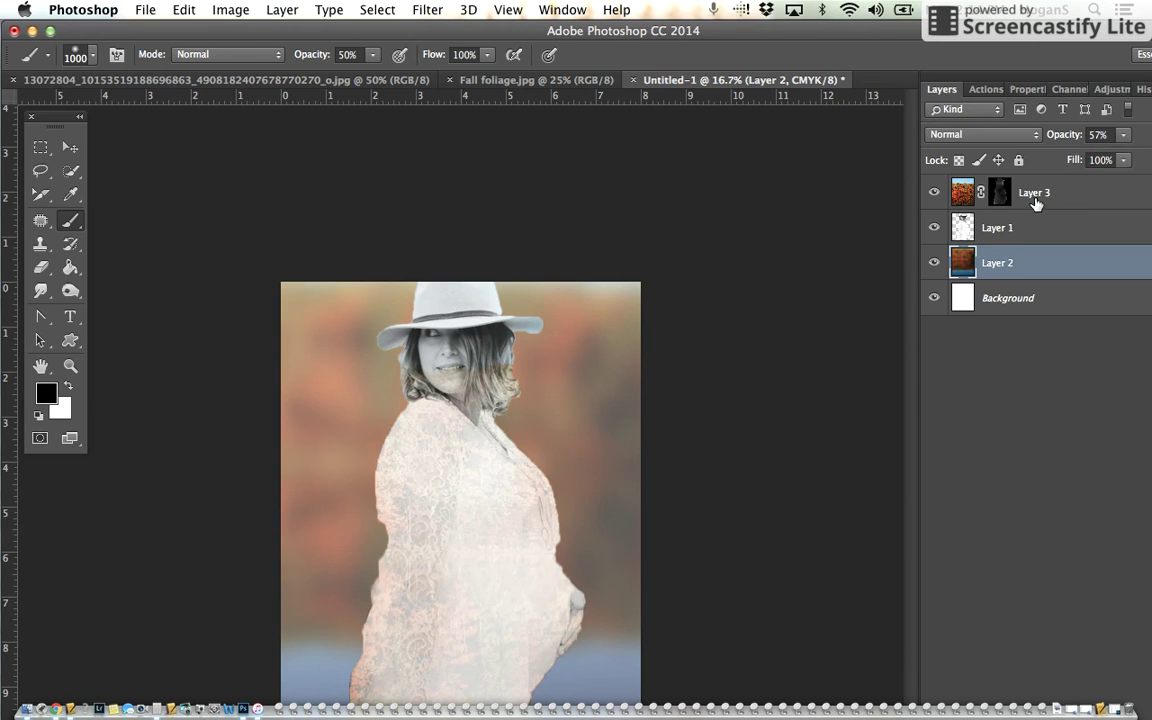
left_click(1060, 195)
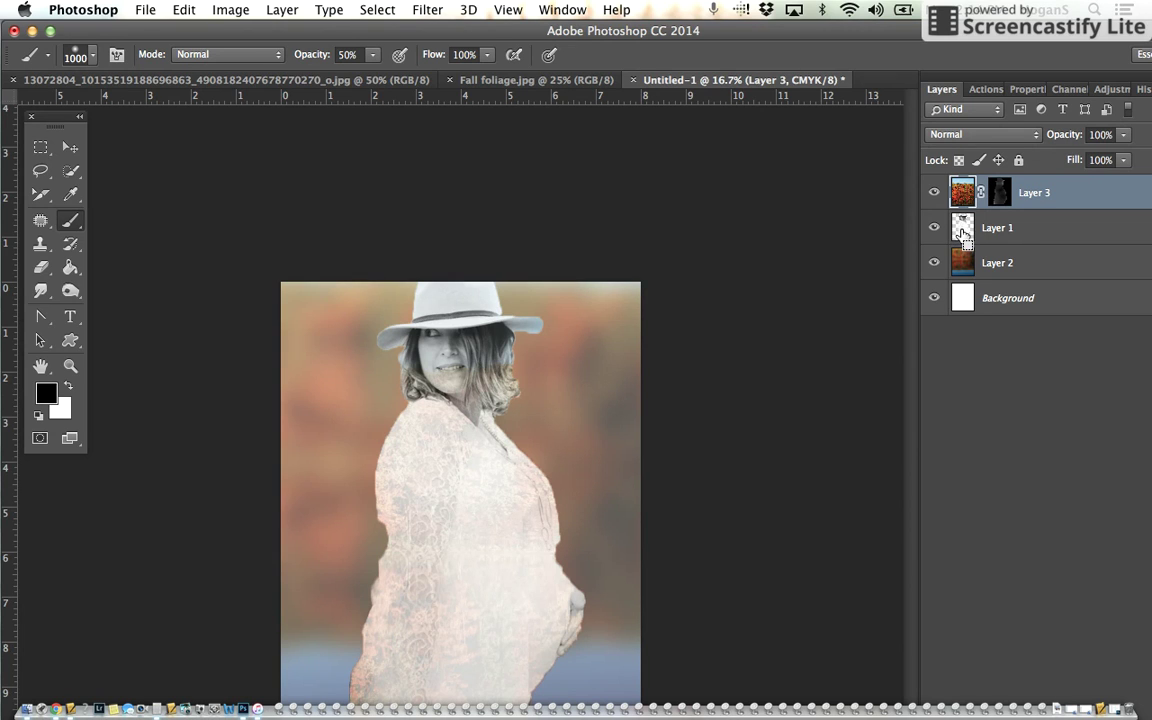
- Load the woman's outline as a selection, target Layer 3's mask, and set white as foreground
left_click(963, 232, "super")
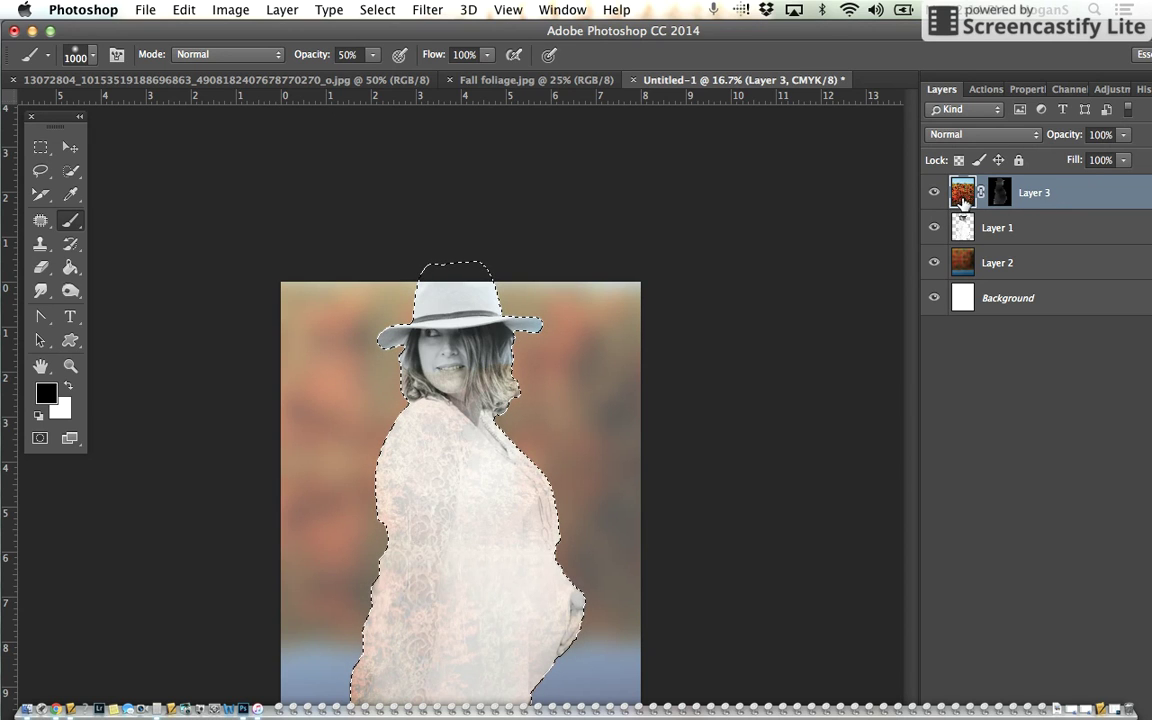
left_click(999, 192)
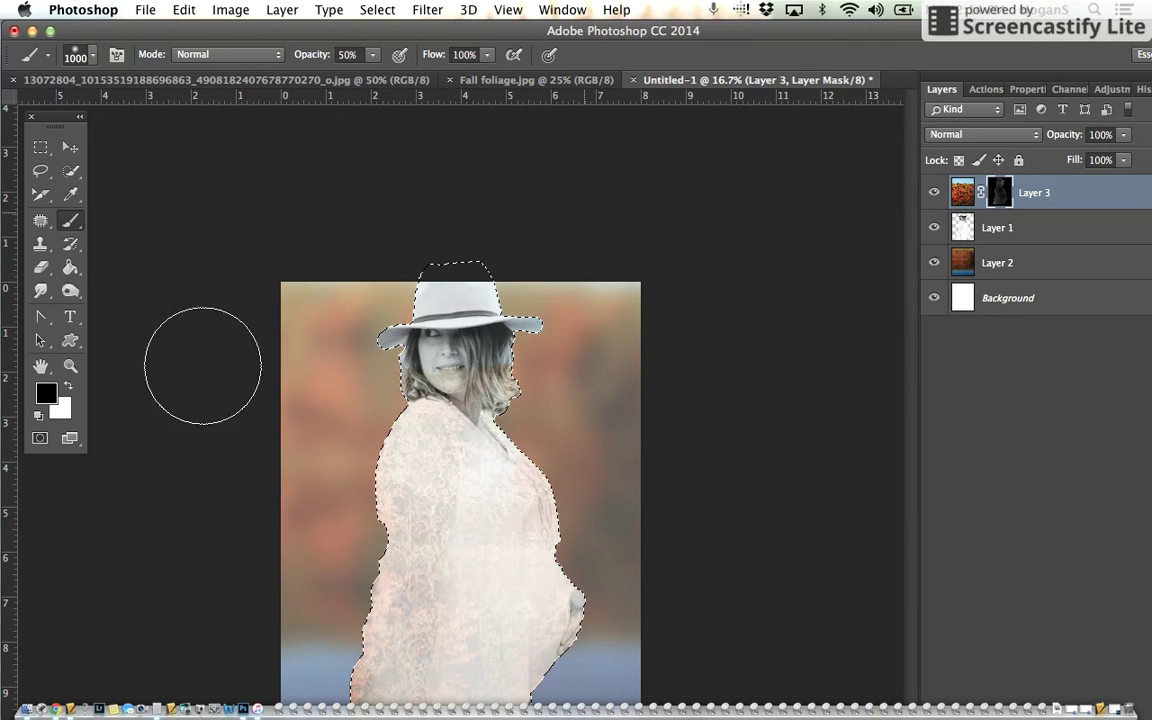
left_click(68, 385)
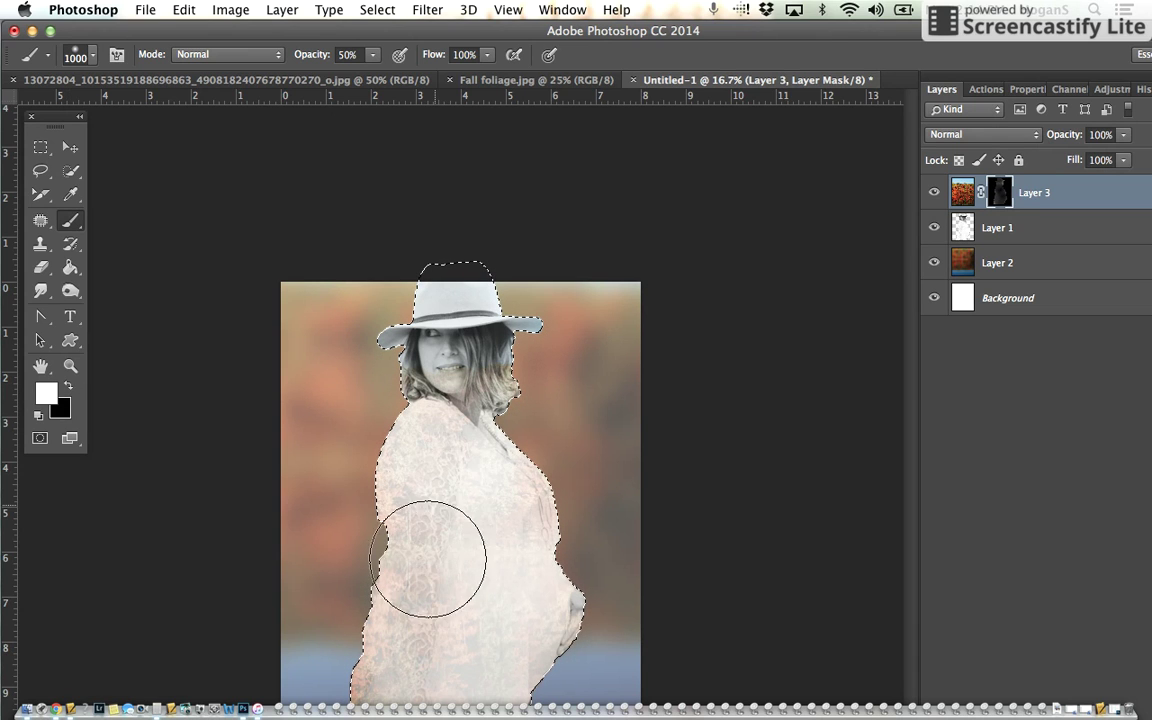
- Paint the foliage into the silhouette's body and lower half, with brush opacity lowered to 36%
mouse_move(428, 558)
left_mouse_down()
mouse_move(416, 505)
mouse_move(434, 549)
mouse_move(486, 549)
mouse_move(509, 587)
mouse_move(442, 609)
mouse_move(421, 593)
mouse_move(525, 518)
left_mouse_up()
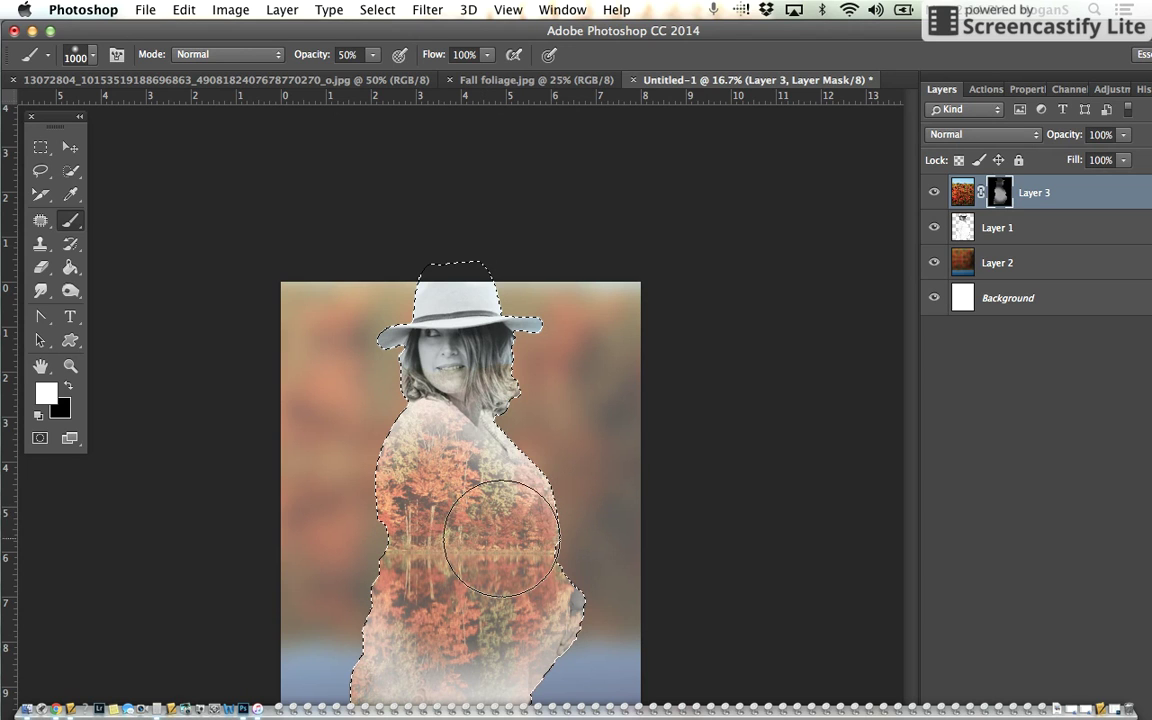
key("f")
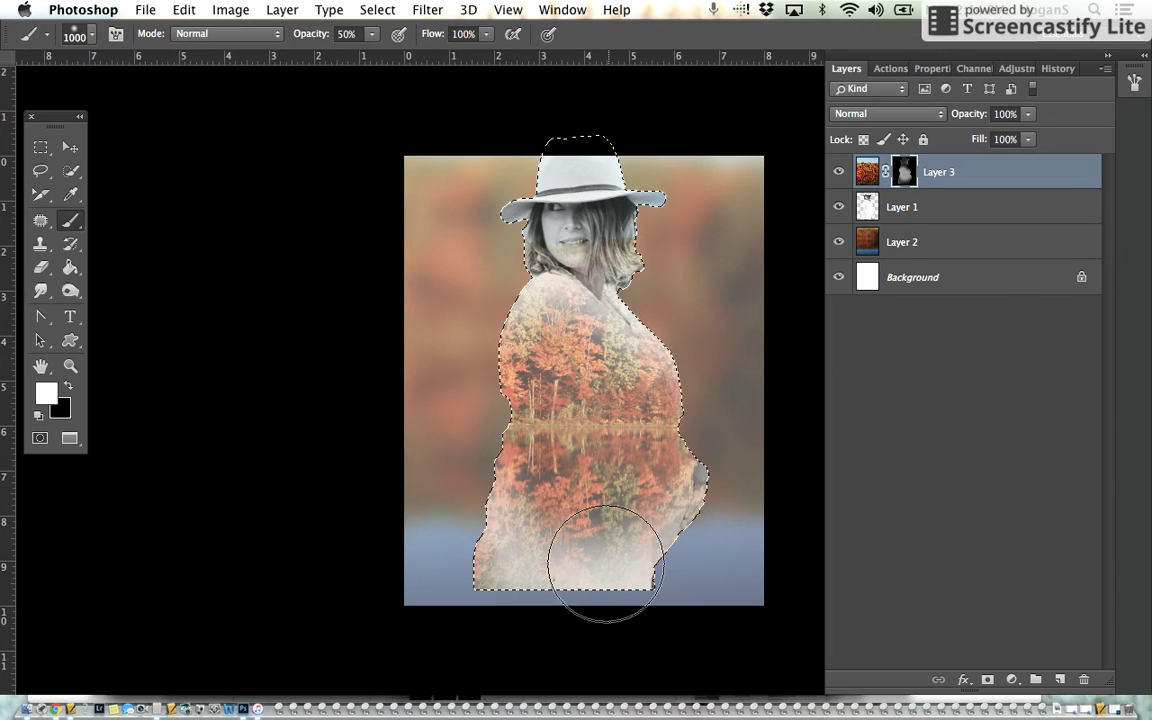
mouse_move(605, 565)
left_mouse_down()
mouse_move(520, 545)
mouse_move(555, 515)
mouse_move(530, 530)
mouse_move(257, 77)
left_mouse_up()
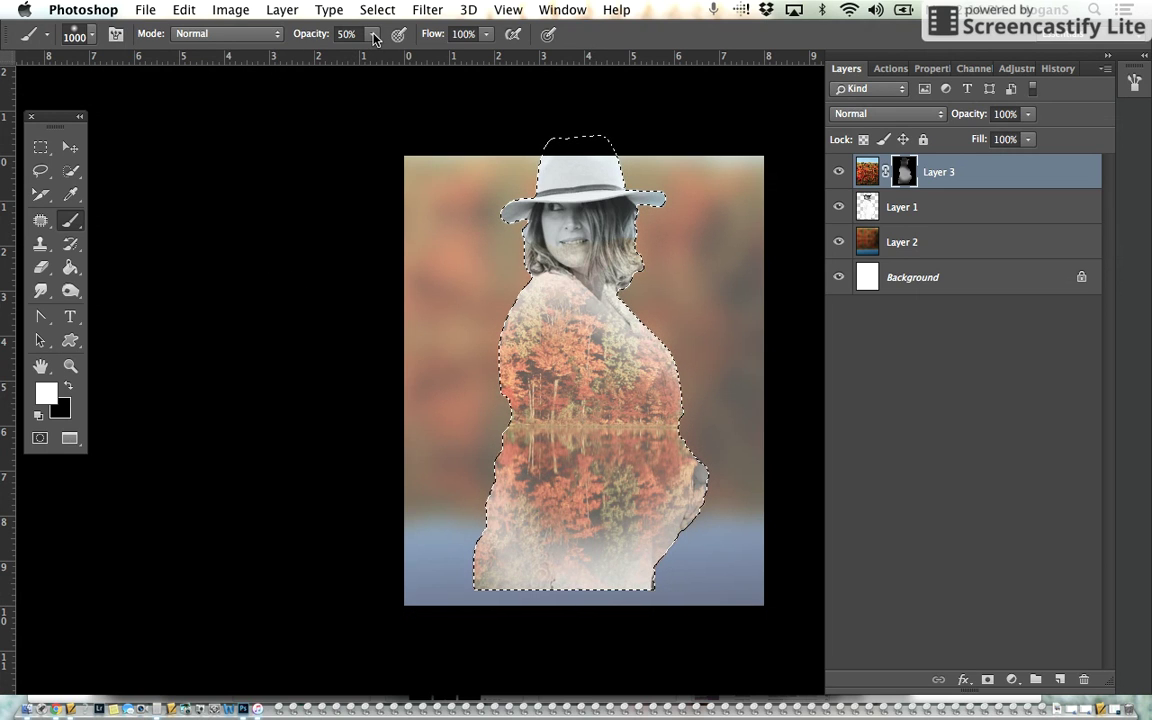
left_click_drag(374, 38, 362, 56)
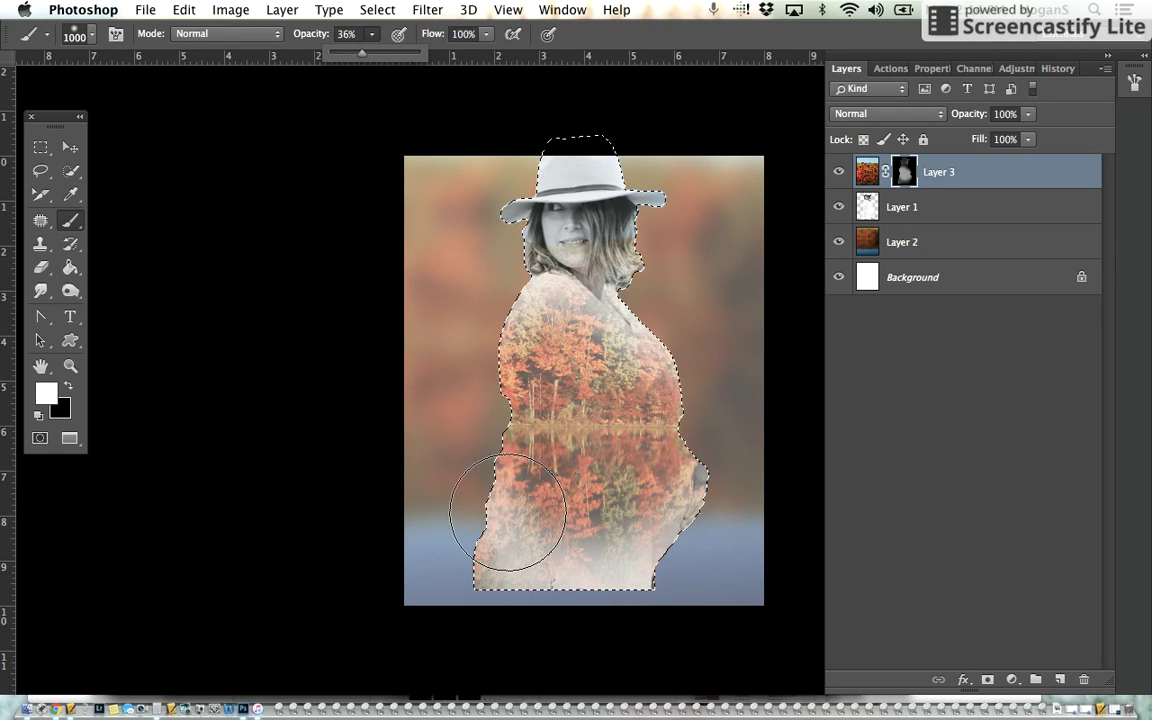
left_click_drag(508, 512, 493, 552)
left_click_drag(693, 527, 640, 408)
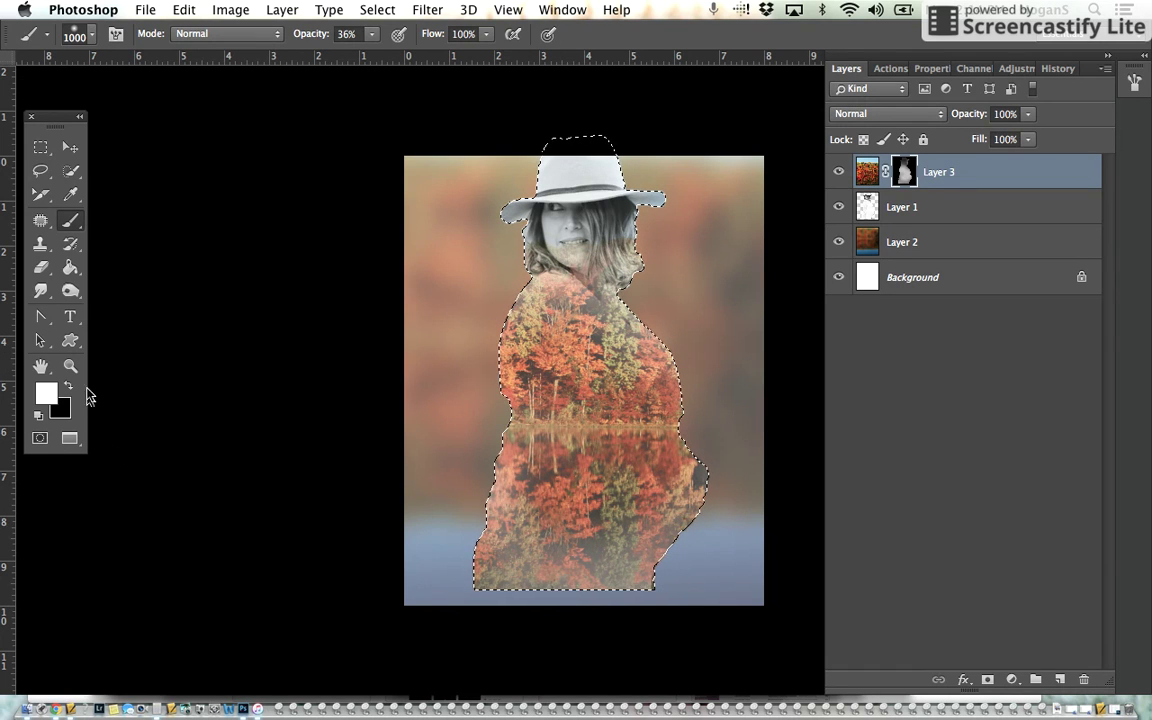
- Paint black on Layer 3's mask to fade foliage along the right side of the belly
left_click(68, 386)
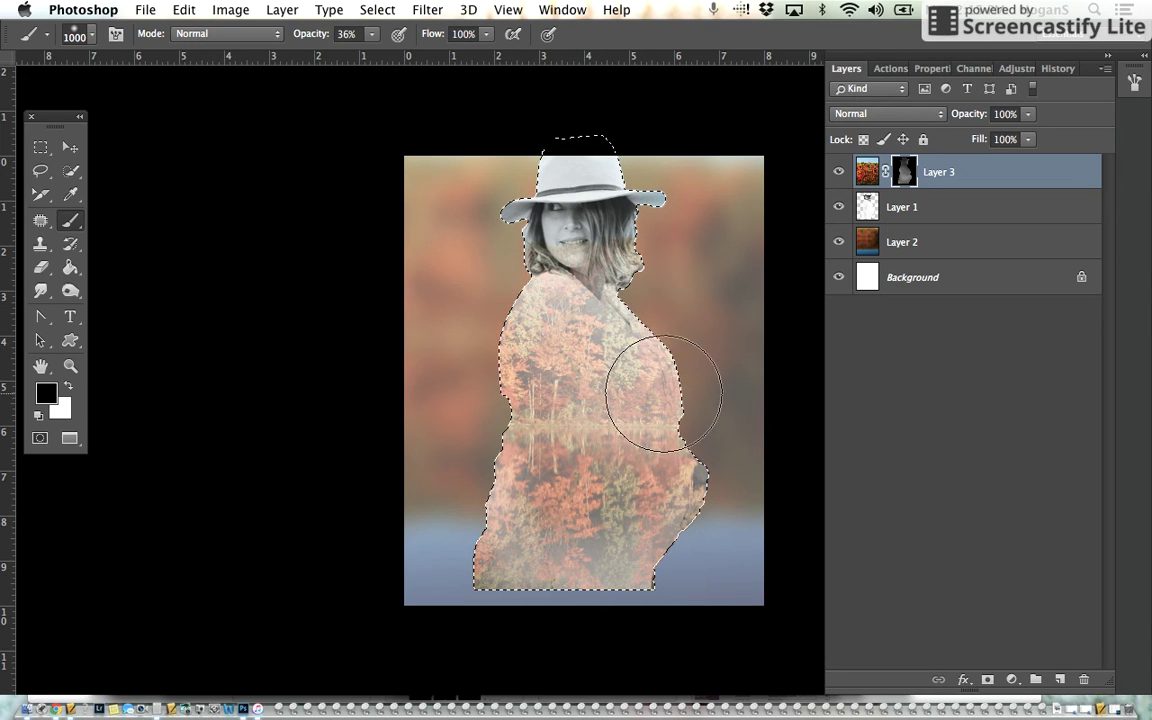
mouse_move(720, 502)
left_mouse_down()
mouse_move(688, 367)
mouse_move(675, 515)
mouse_move(688, 422)
mouse_move(679, 392)
mouse_move(652, 388)
mouse_move(658, 380)
mouse_move(678, 439)
mouse_move(678, 495)
mouse_move(674, 411)
left_mouse_up()
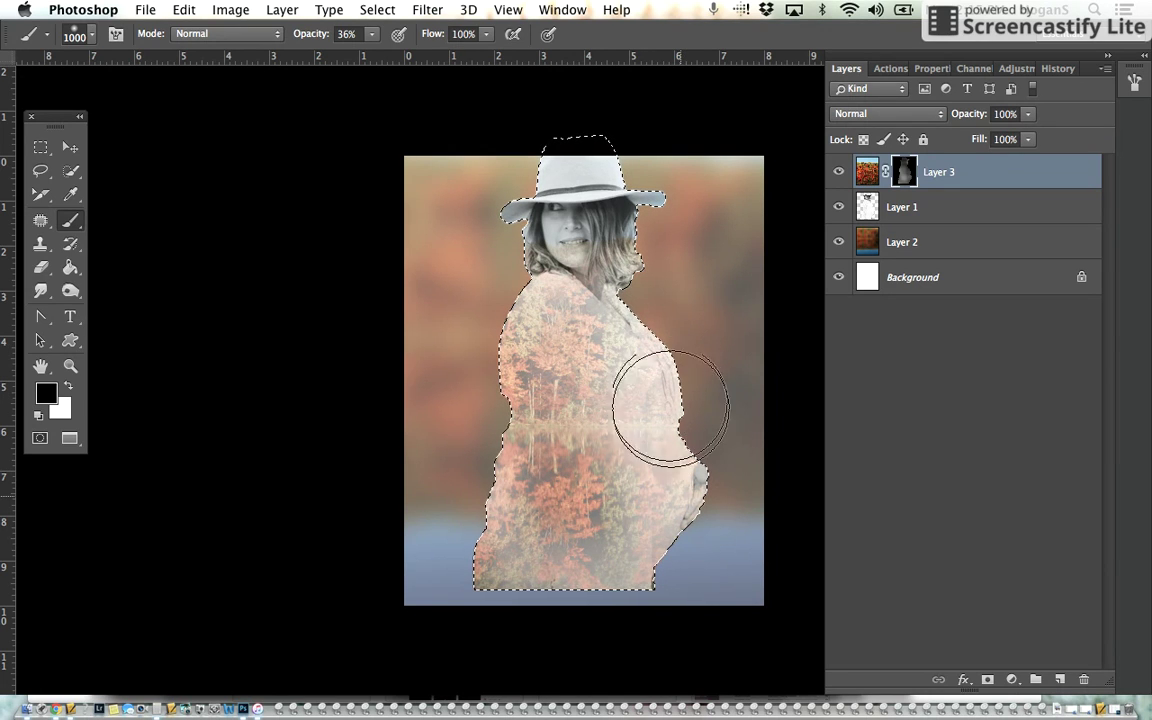
left_click(956, 248)
- Select Layers 1 and 3 with the Move tool and drag them down about 0.7 inch
left_click(941, 212)
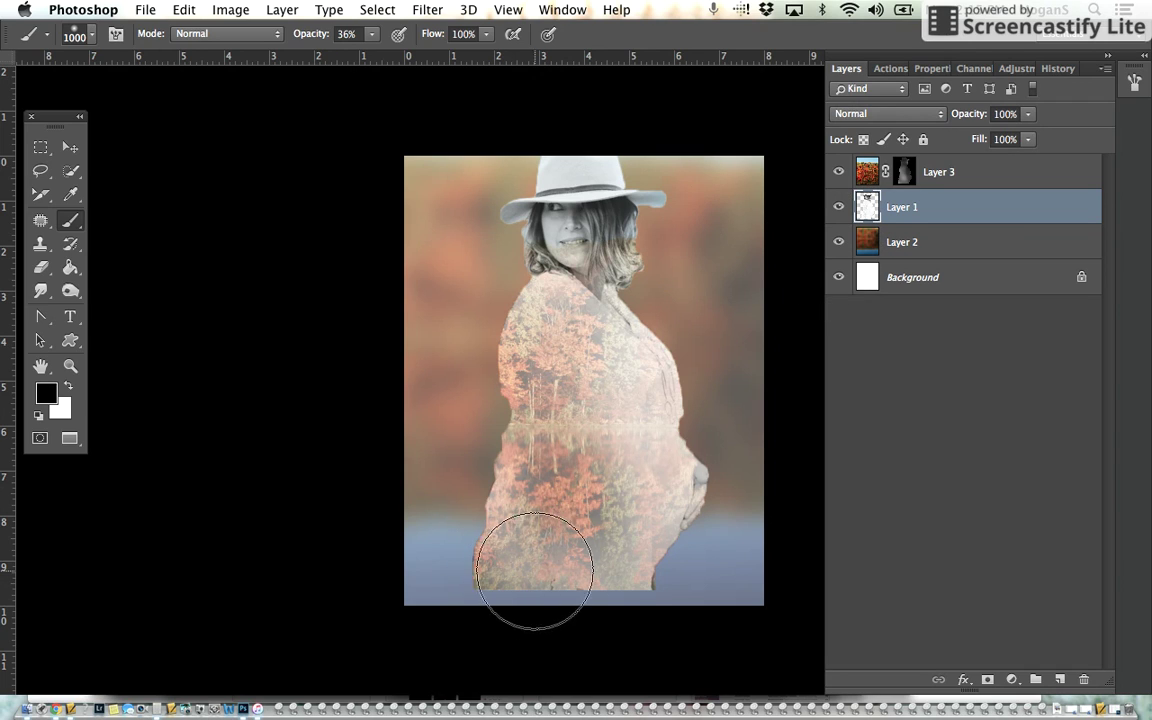
left_click(70, 147)
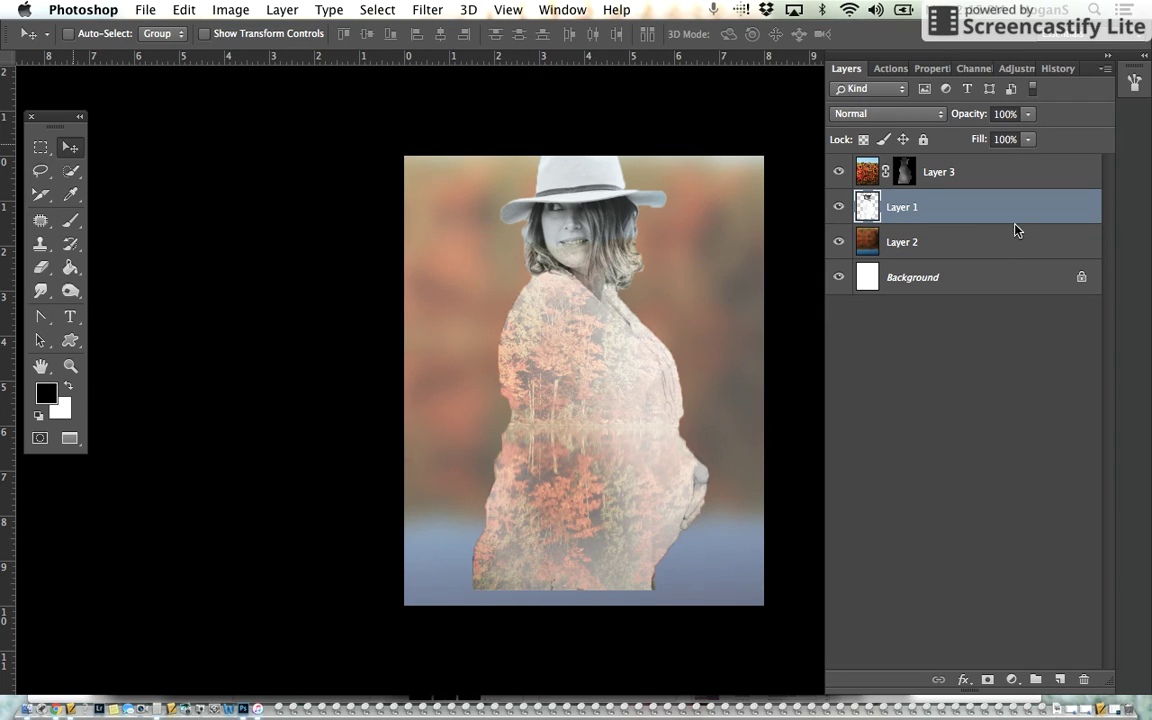
left_click(945, 180, "shift")
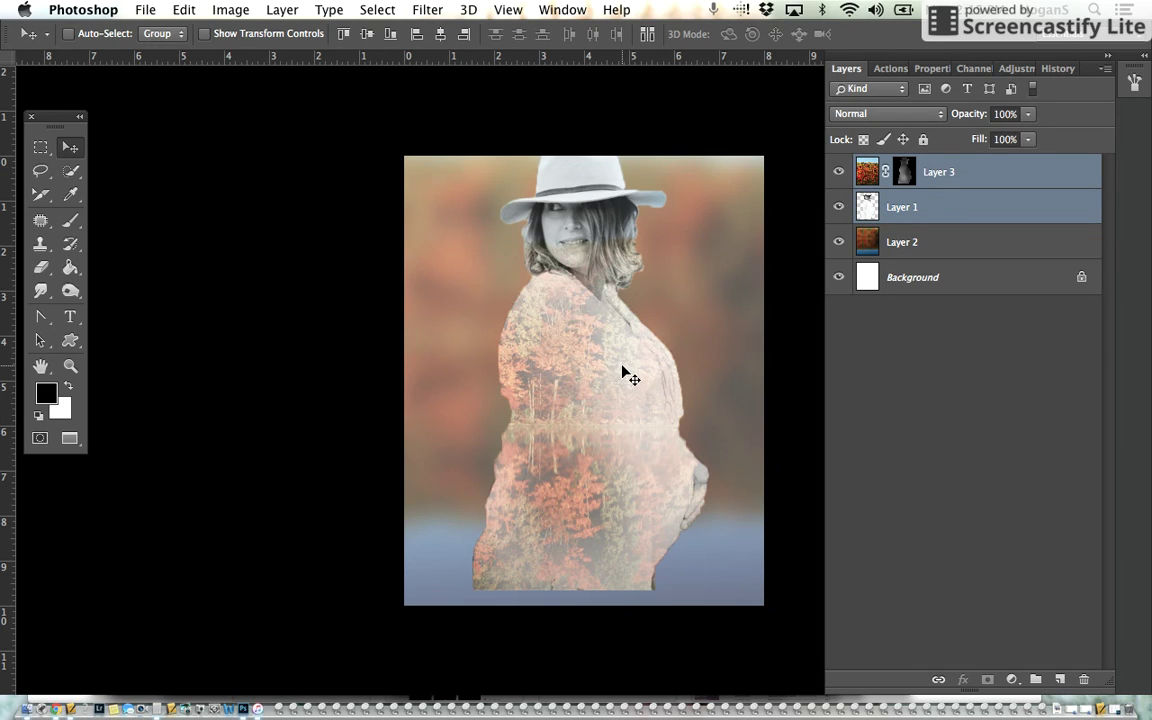
left_click_drag(622, 372, 622, 396)
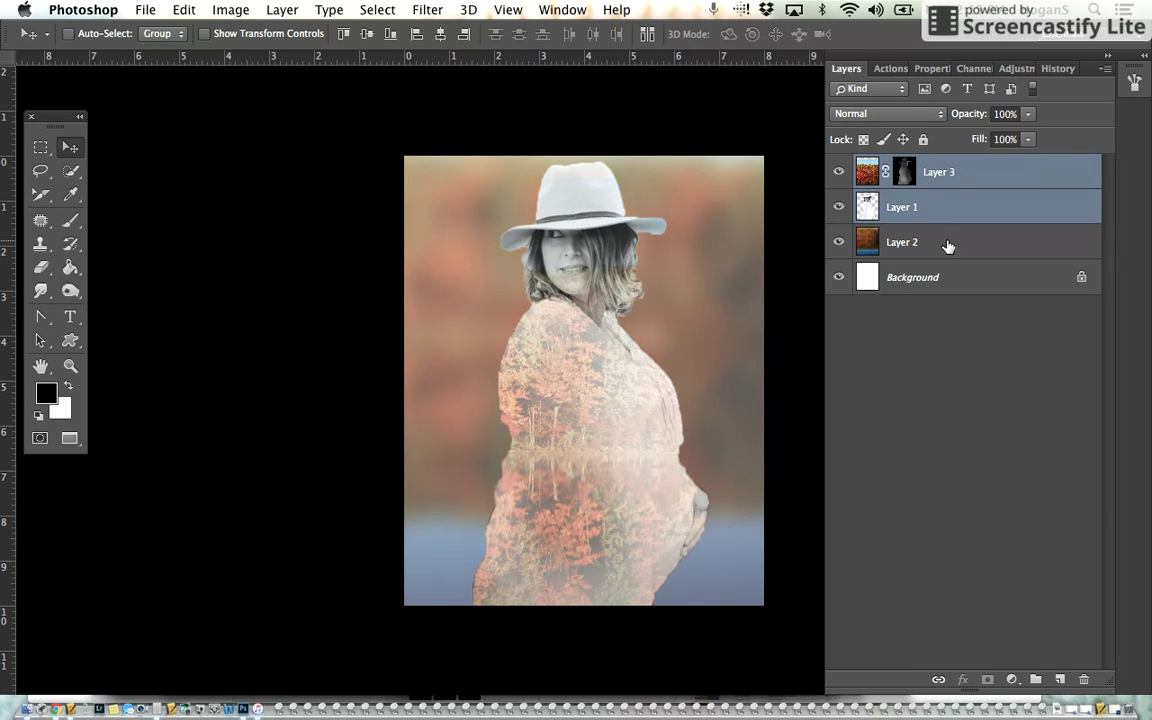